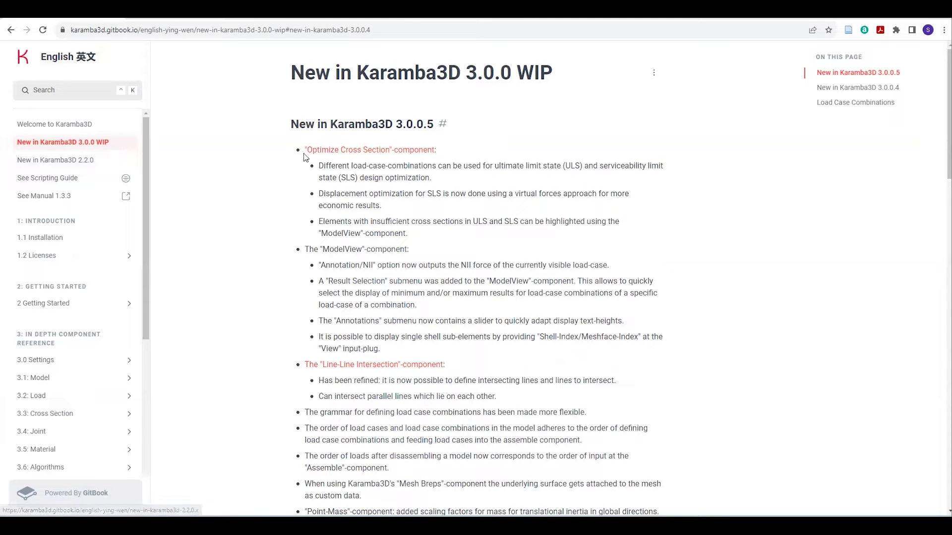
# - Scroll to 'New in Karamba3D 3.0.0.4' and highlight the Interoperability via BHoM feature line
pyautogui.scroll(-5, 625, 183)
pyautogui.scroll(-7, 625, 183)
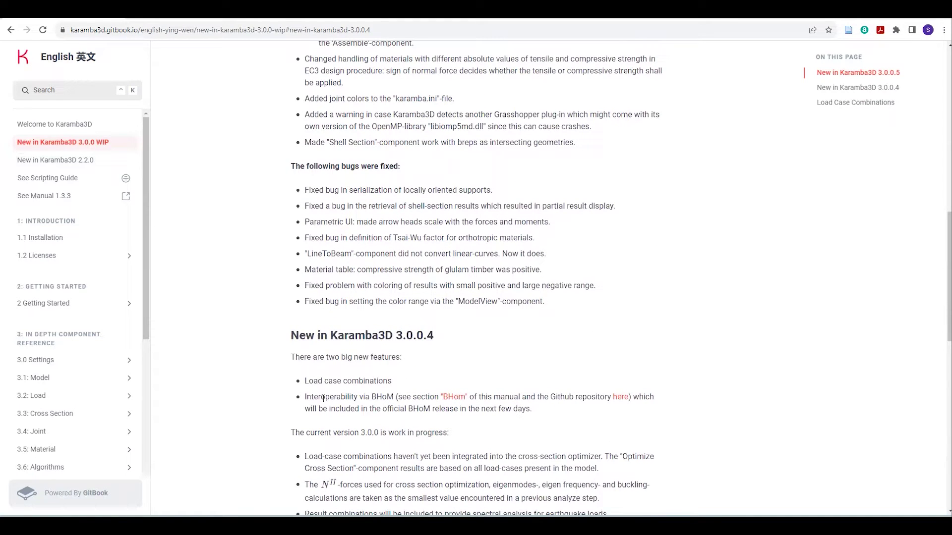
pyautogui.moveTo(305, 397); pyautogui.dragTo(396, 396)
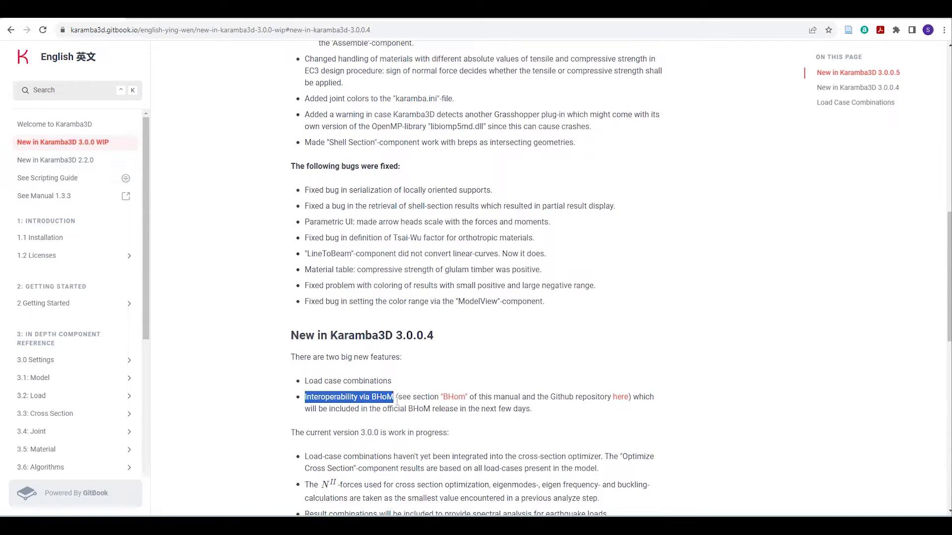
pyautogui.click(417, 419)
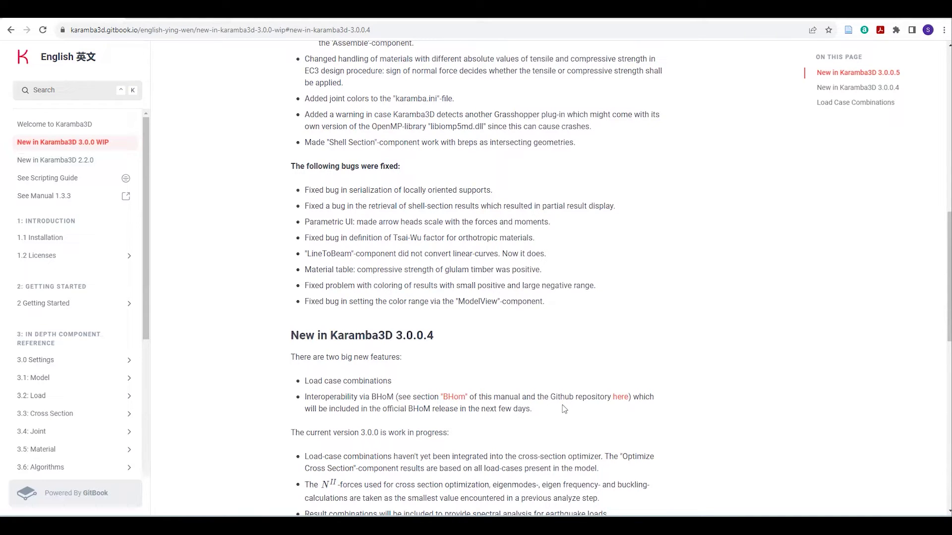
pyautogui.click(621, 398)
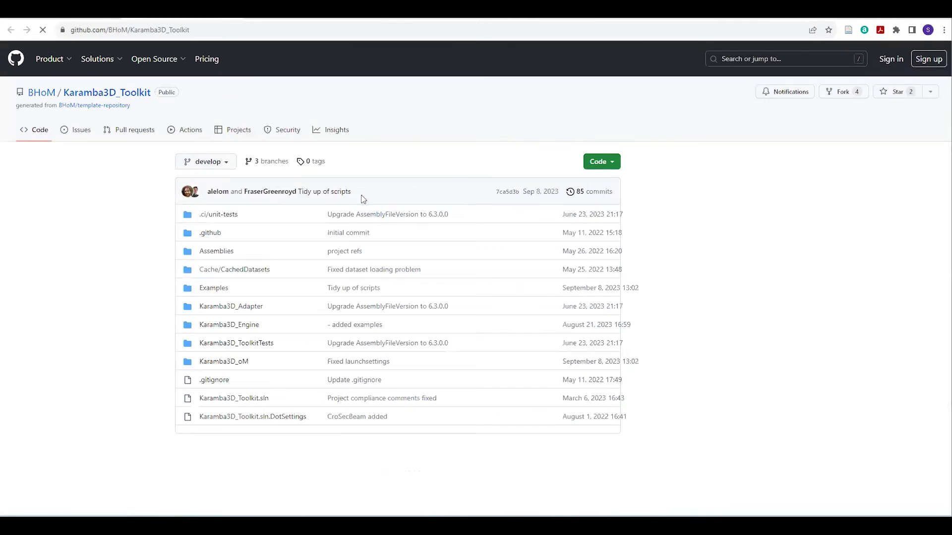
pyautogui.scroll(-1, 396, 213)
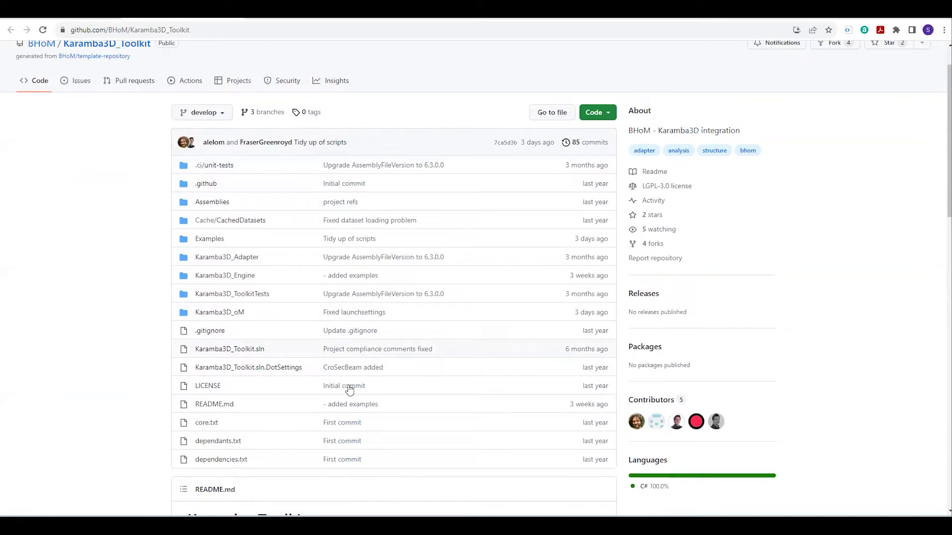
pyautogui.scroll(-4, 377, 218)
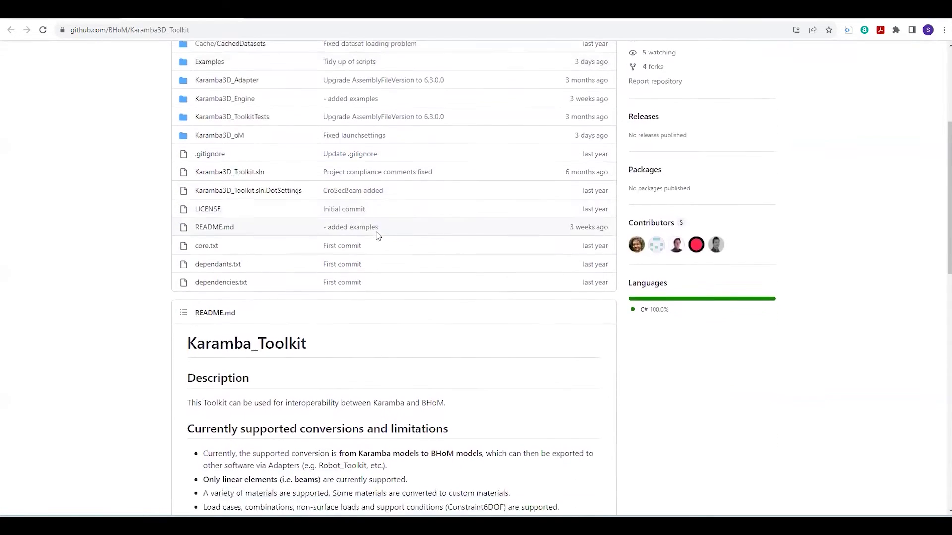
pyautogui.scroll(-2, 377, 236)
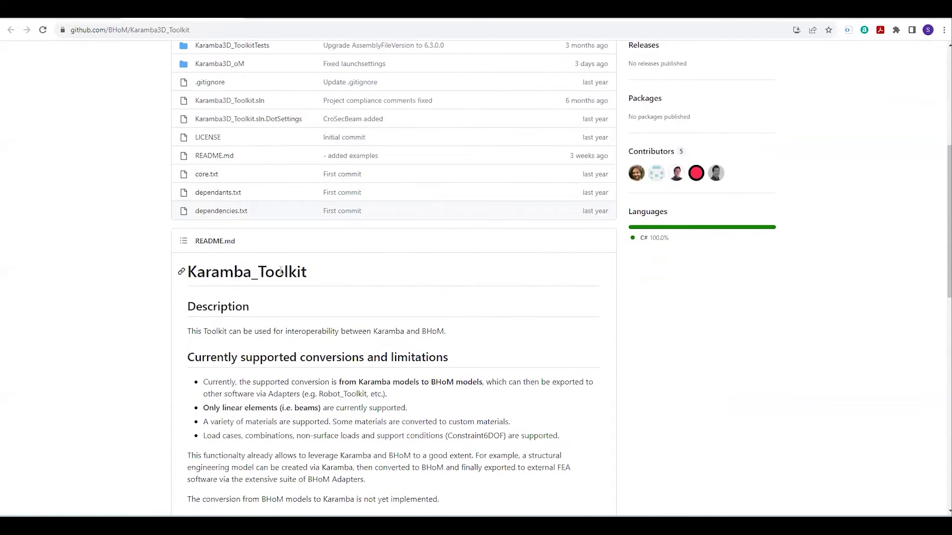
pyautogui.scroll(-1, 281, 272)
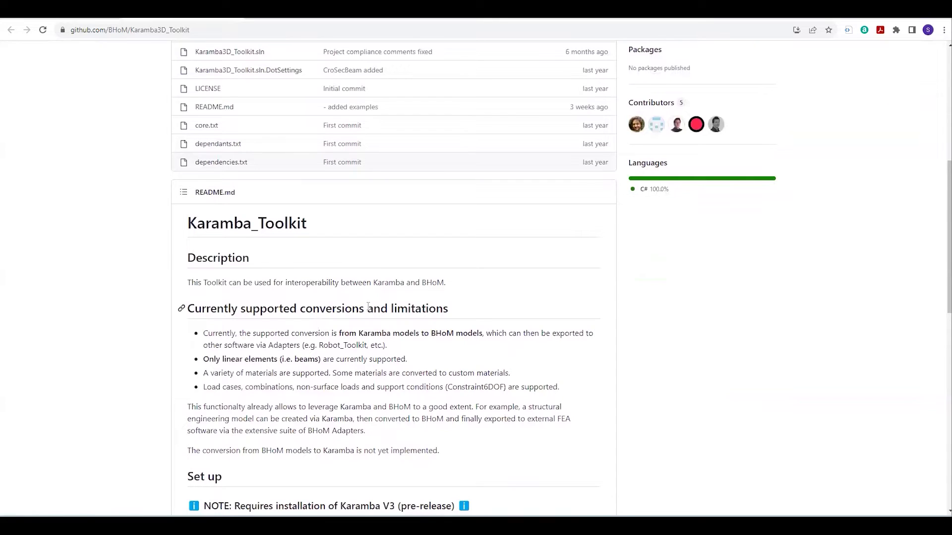
pyautogui.scroll(-1, 369, 307)
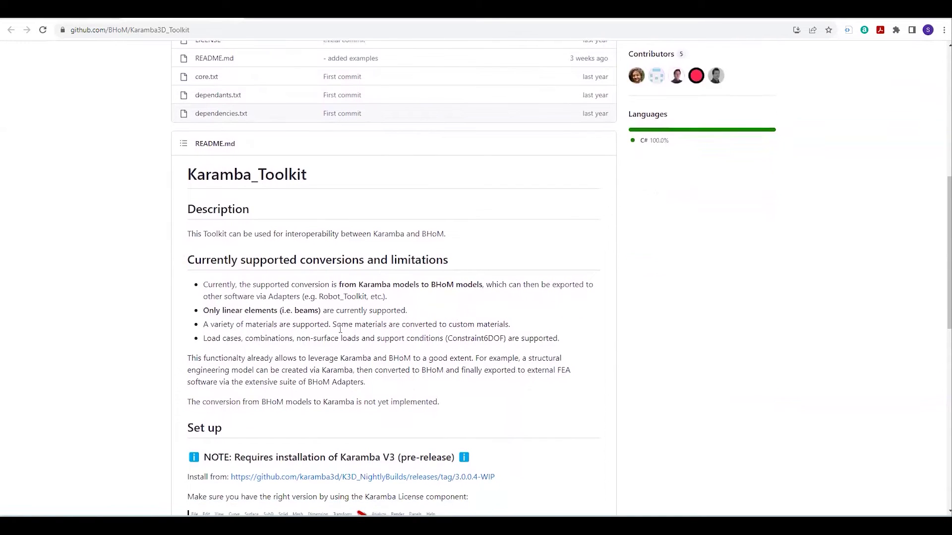
pyautogui.scroll(-3, 347, 335)
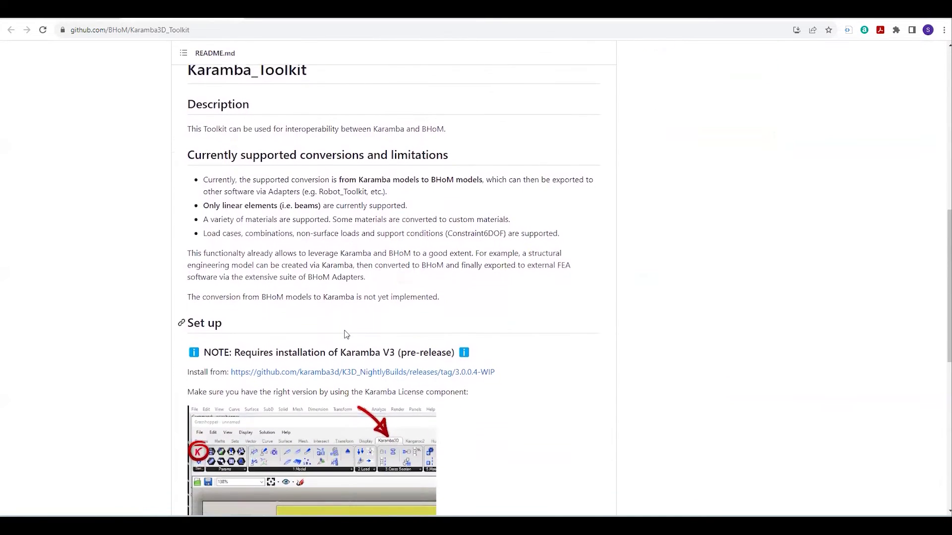
pyautogui.scroll(-1, 314, 343)
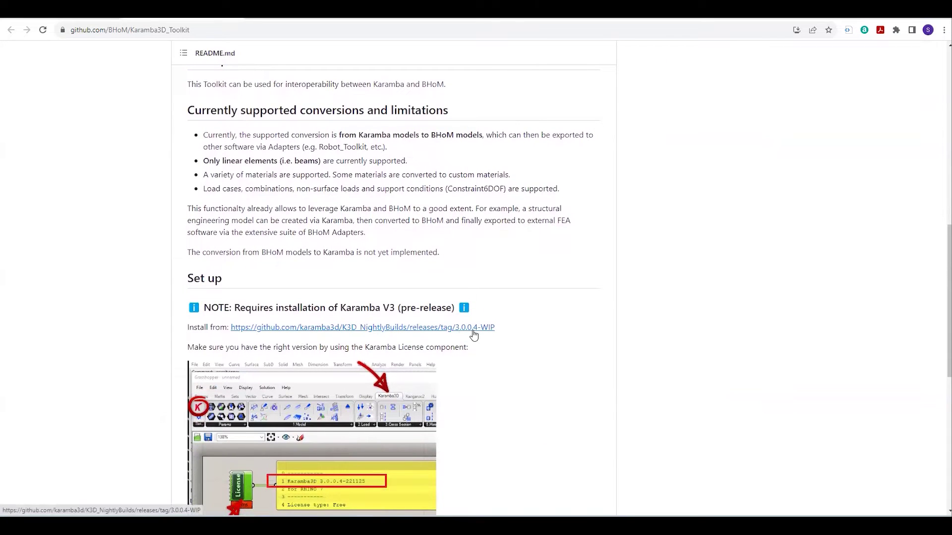
pyautogui.scroll(-2, 480, 353)
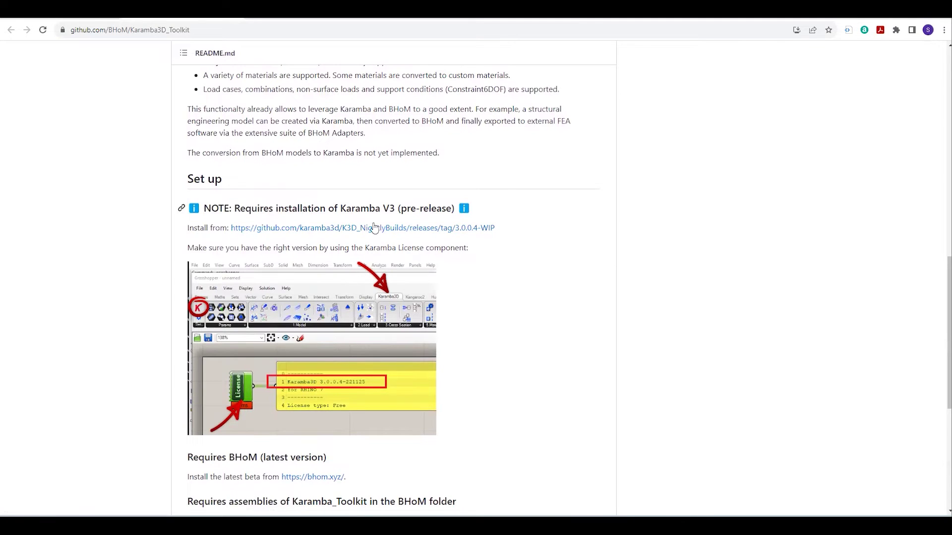
pyautogui.scroll(-4, 376, 249)
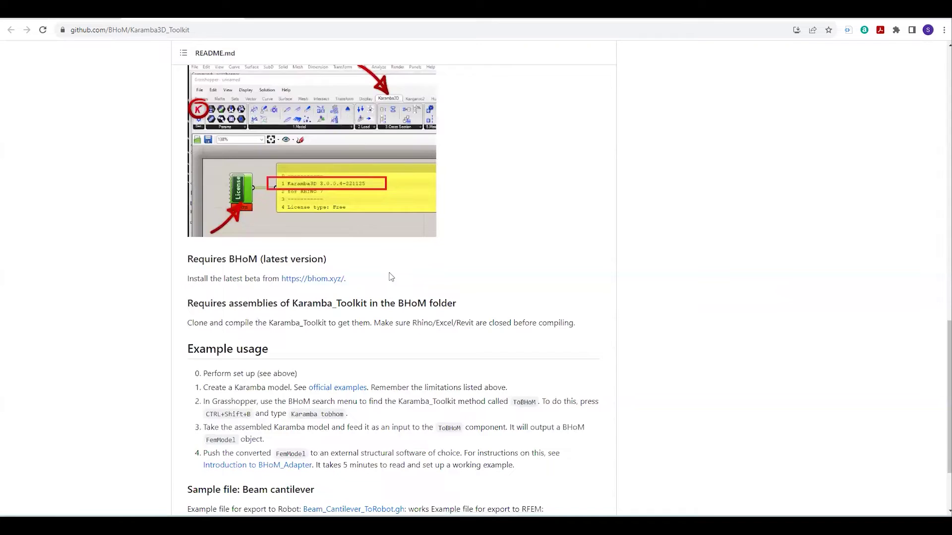
pyautogui.scroll(-1, 388, 277)
pyautogui.scroll(8, 389, 277)
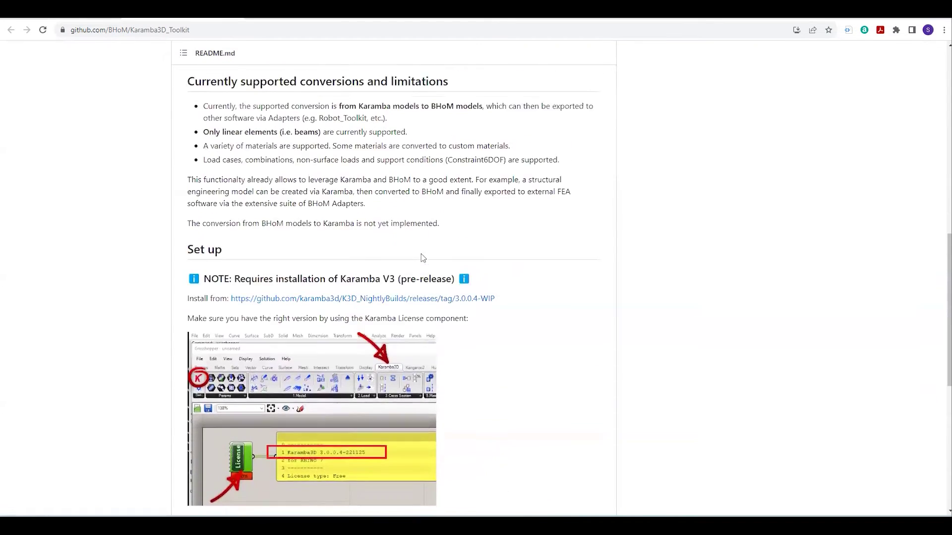
pyautogui.scroll(7, 474, 223)
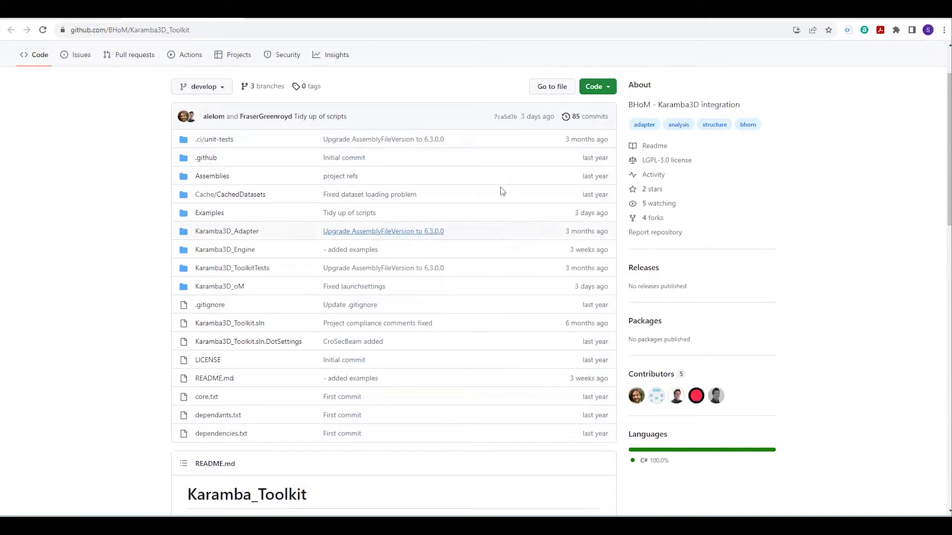
# - Copy the Karamba3D_Toolkit repository's HTTPS clone URL from the Code menu
pyautogui.click(597, 88)
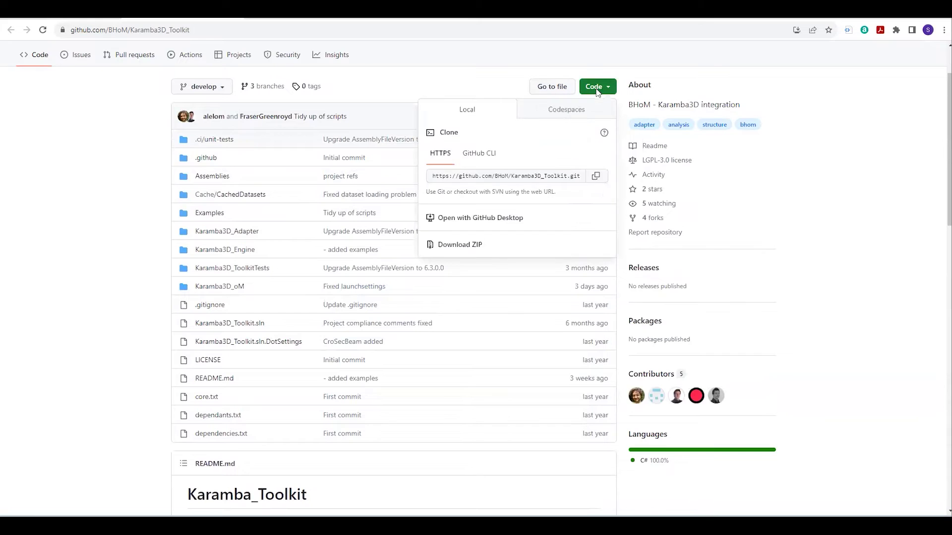
pyautogui.click(595, 178)
pyautogui.scroll(-1, 338, 380)
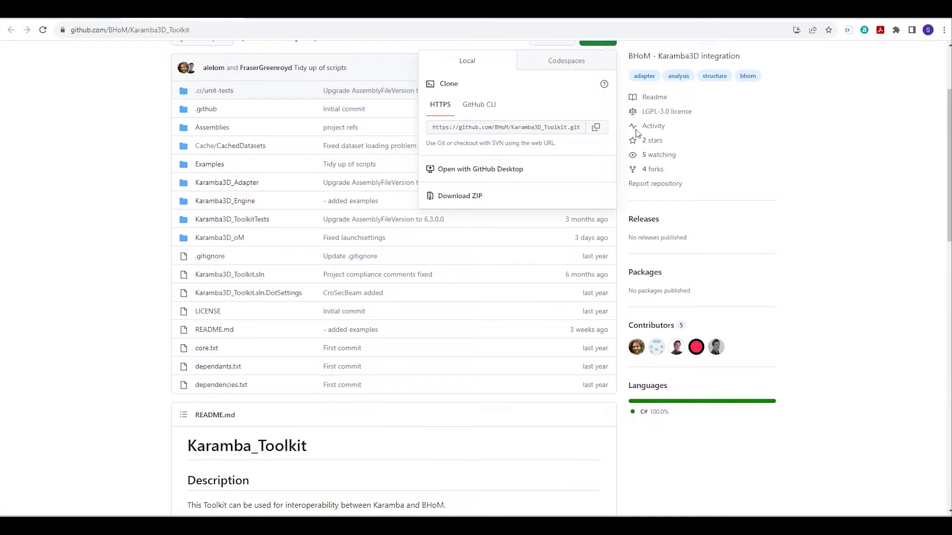
# - Scroll down to the README Set up section listing Karamba V3 and BHoM requirements
pyautogui.scroll(-2, 532, 237)
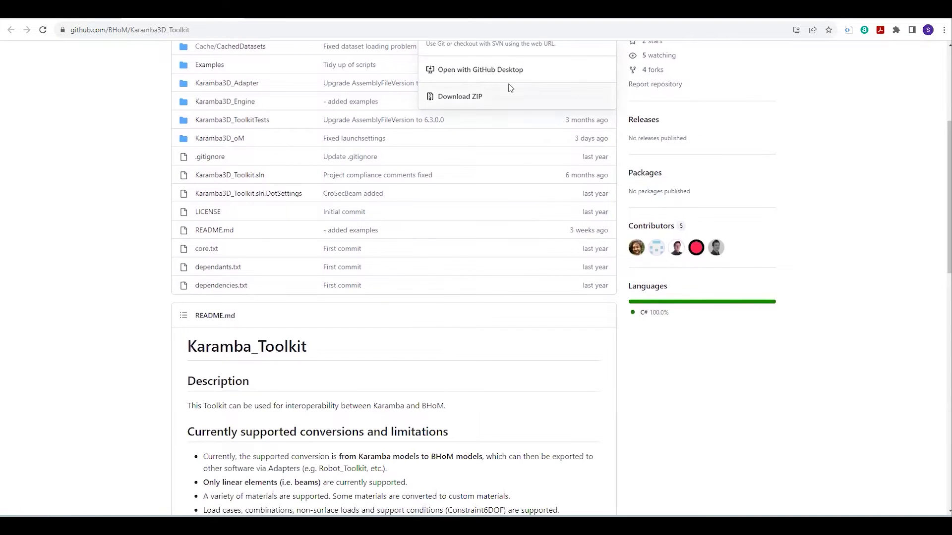
pyautogui.scroll(1, 545, 163)
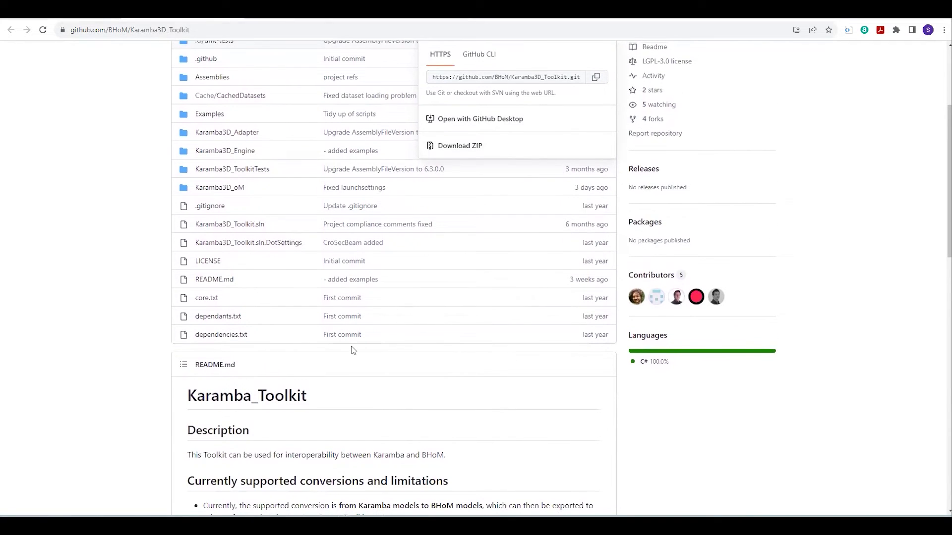
pyautogui.scroll(-1, 348, 308)
pyautogui.scroll(-7, 349, 309)
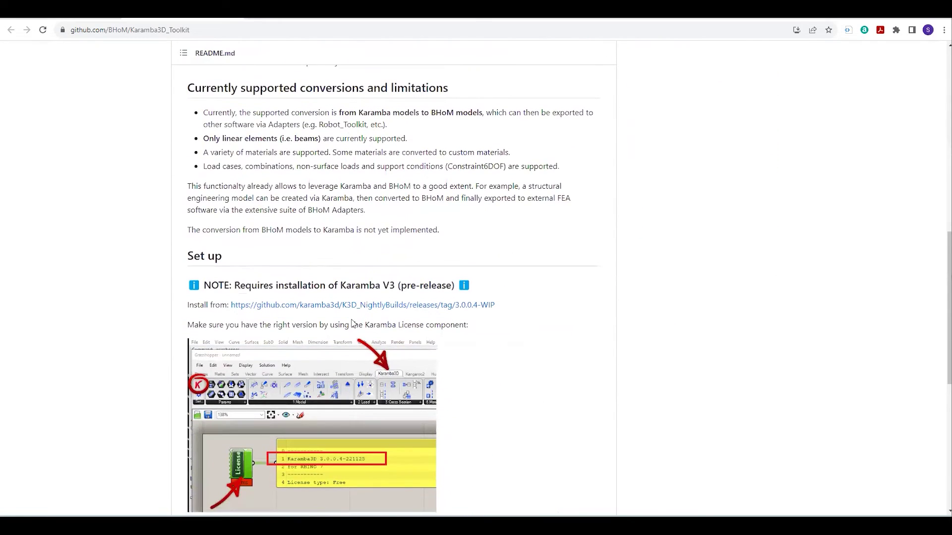
pyautogui.scroll(-2, 397, 343)
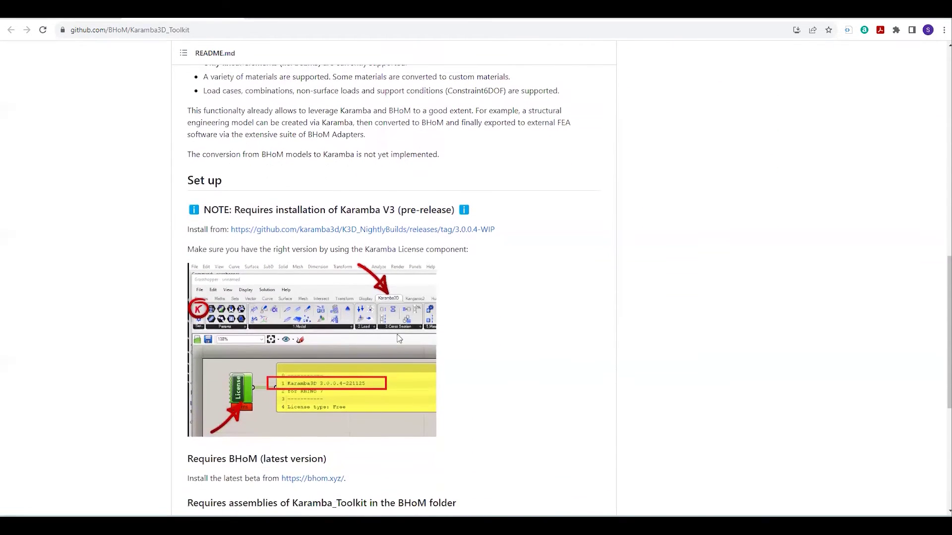
pyautogui.scroll(-1, 424, 345)
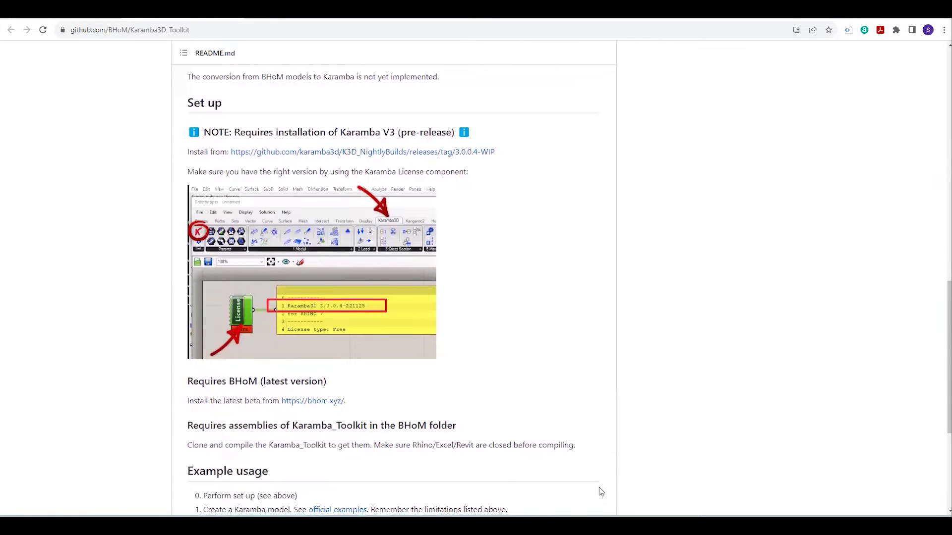
# - Open C:\ProgramData\BHoM\Assemblies and jump to the Karamba3D DLLs in the list
pyautogui.click(557, 479)
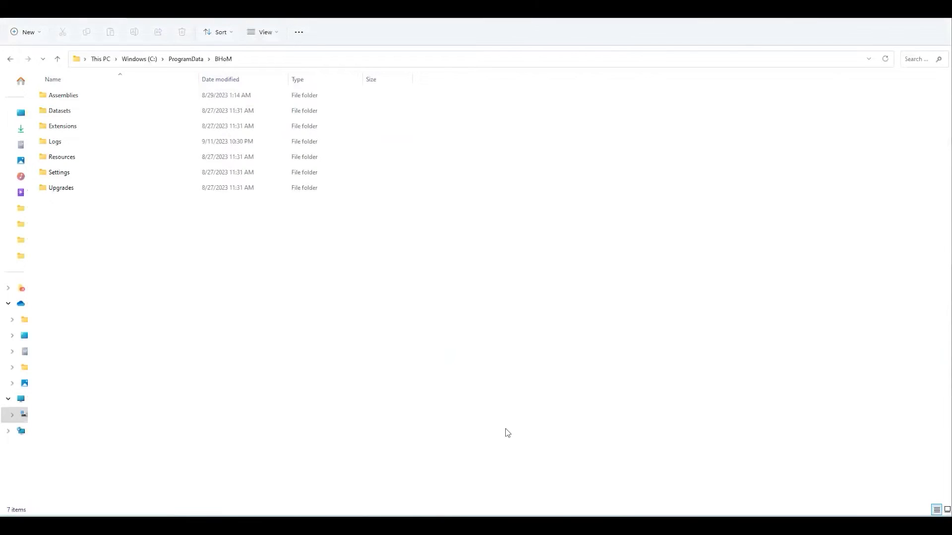
pyautogui.click(96, 97)
pyautogui.doubleClick(96, 97)
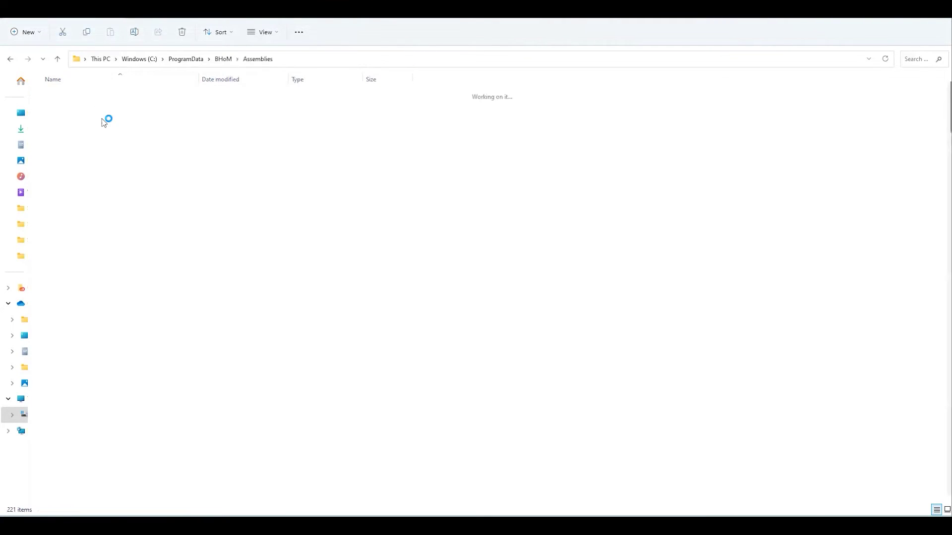
pyautogui.scroll(-3, 104, 180)
pyautogui.click(86, 176)
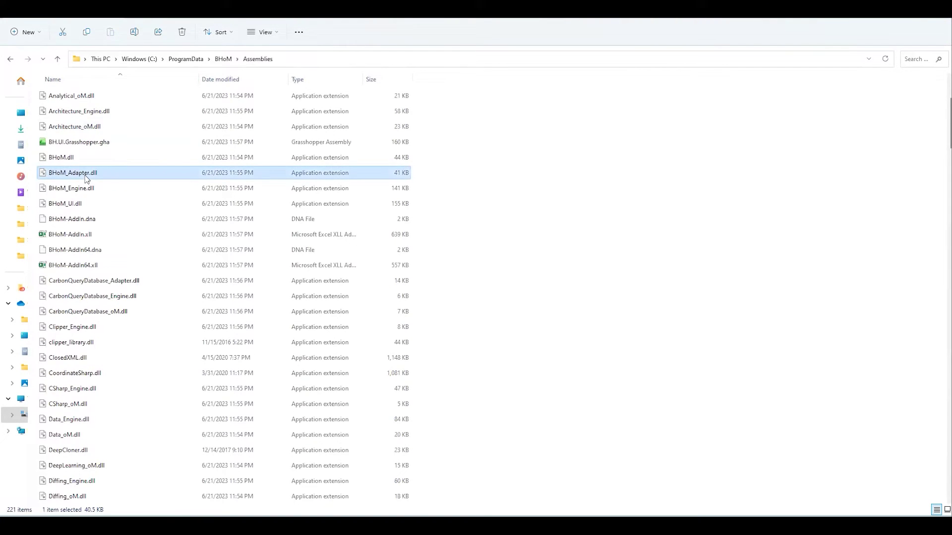
pyautogui.press('k')
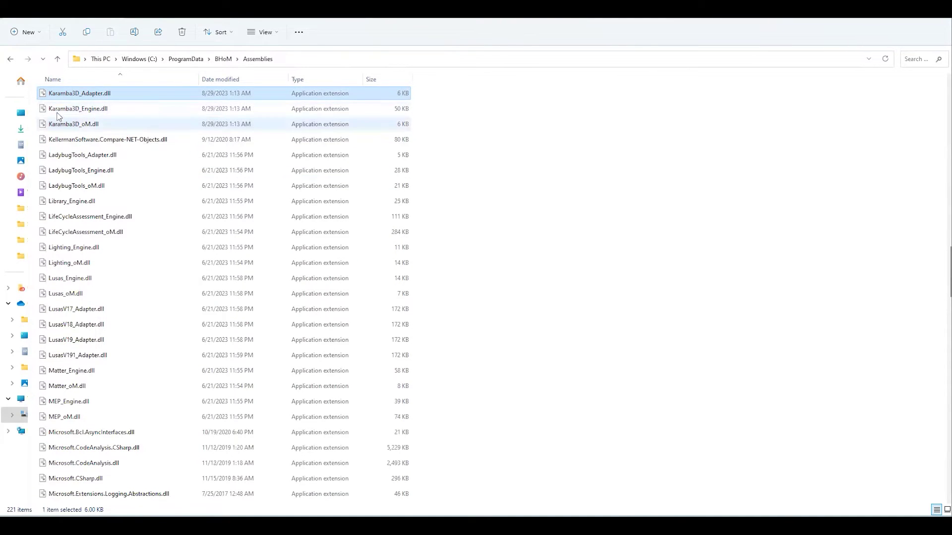
# - Inspect Karamba3D_Engine.dll and Karamba3D_oM.dll, check the folder path, then return to BHoM
pyautogui.click(73, 113)
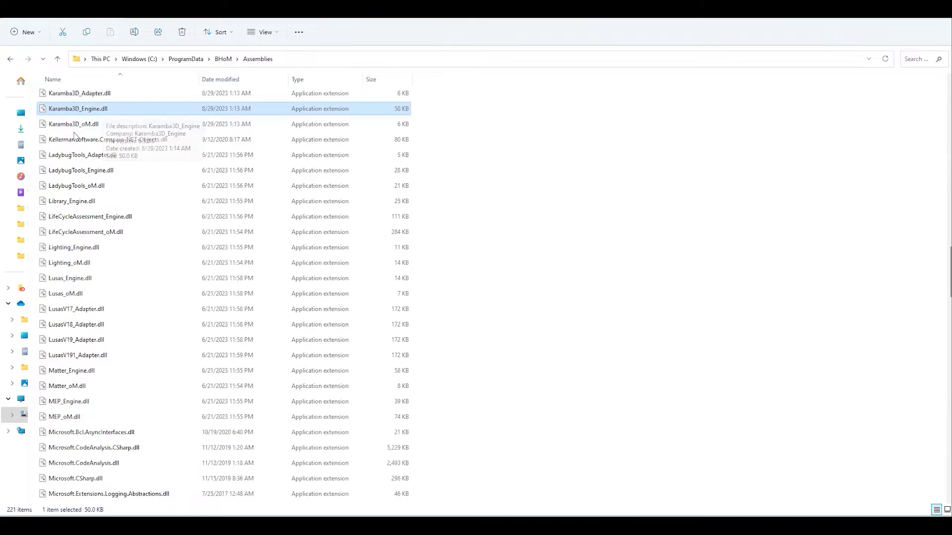
pyautogui.click(62, 125)
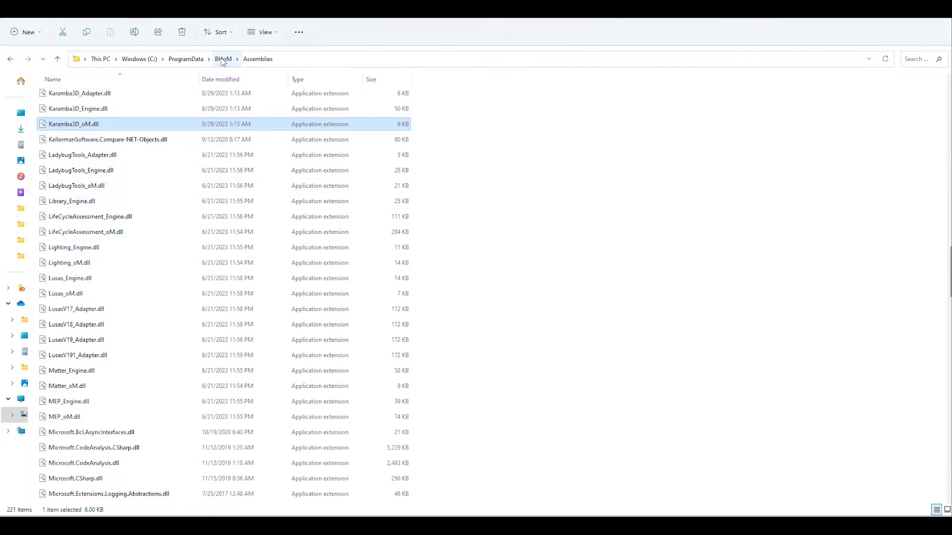
pyautogui.click(289, 58)
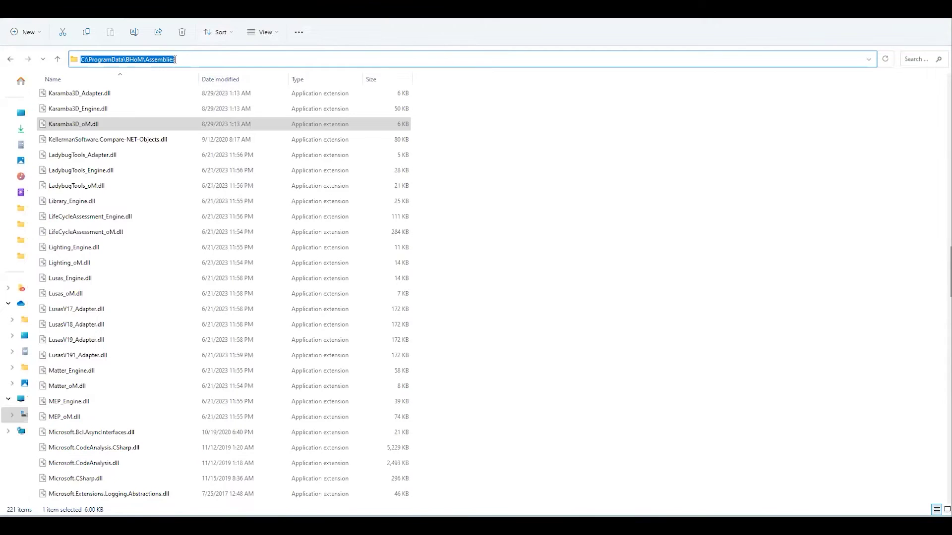
pyautogui.click(448, 208)
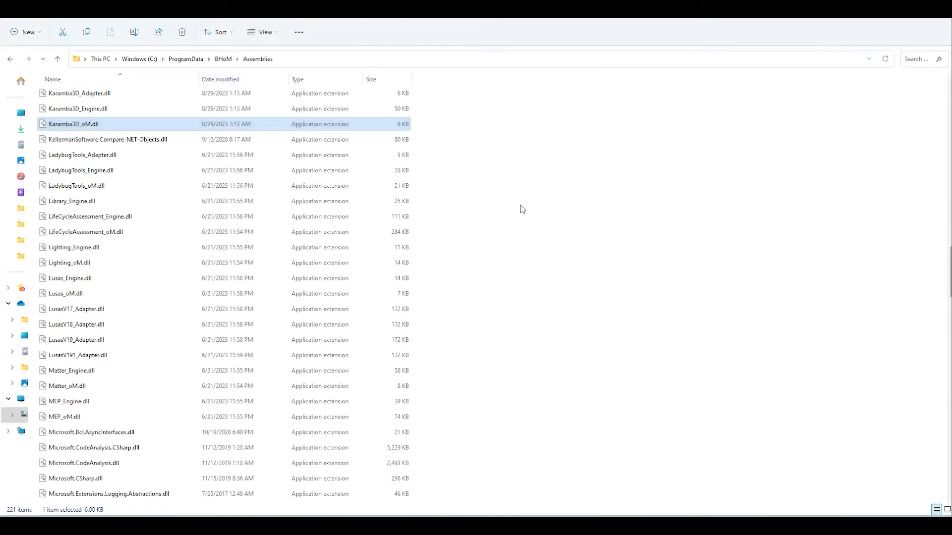
pyautogui.click(11, 59)
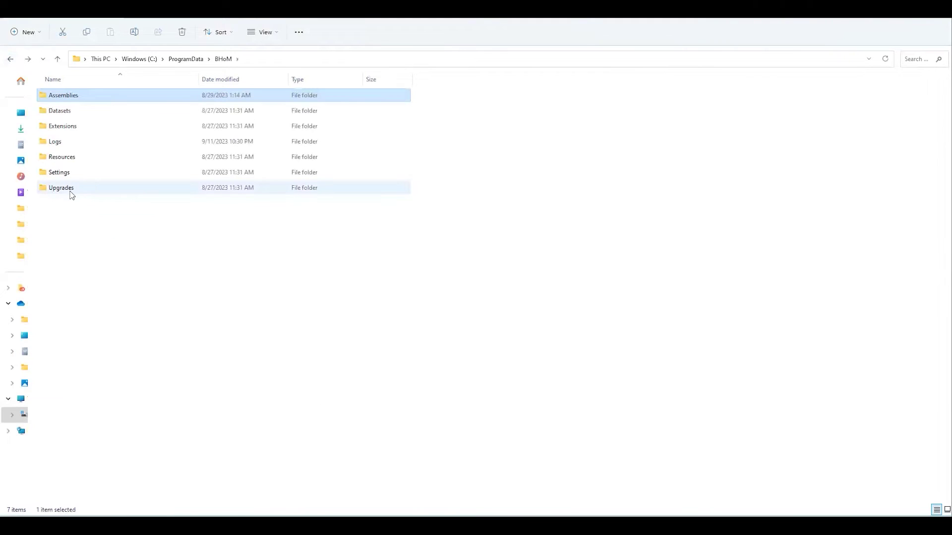
# - Open Settings\IncludedDLLs.txt, select the three Karamba3D entries at its end, then close Notepad
pyautogui.doubleClick(67, 174)
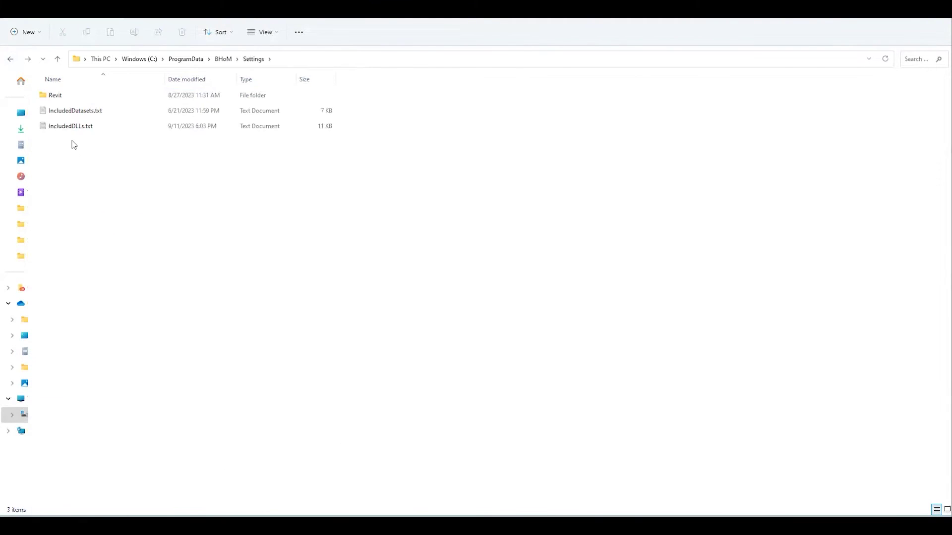
pyautogui.click(70, 127)
pyautogui.doubleClick(71, 127)
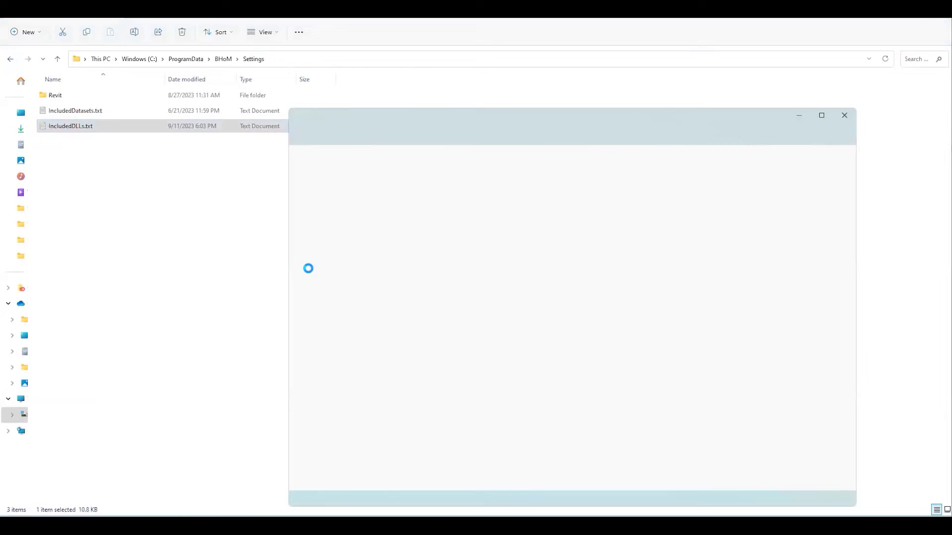
pyautogui.scroll(-20, 377, 312)
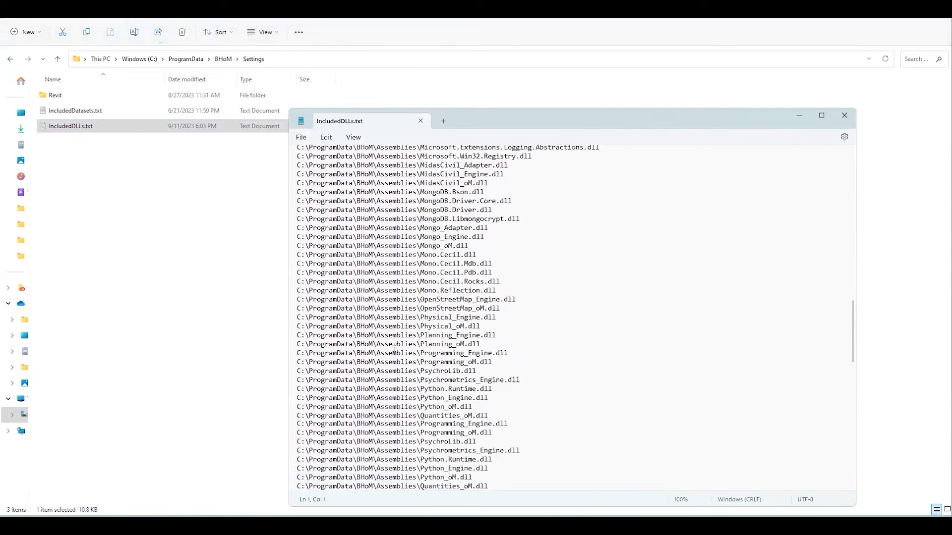
pyautogui.moveTo(489, 480); pyautogui.dragTo(288, 462)
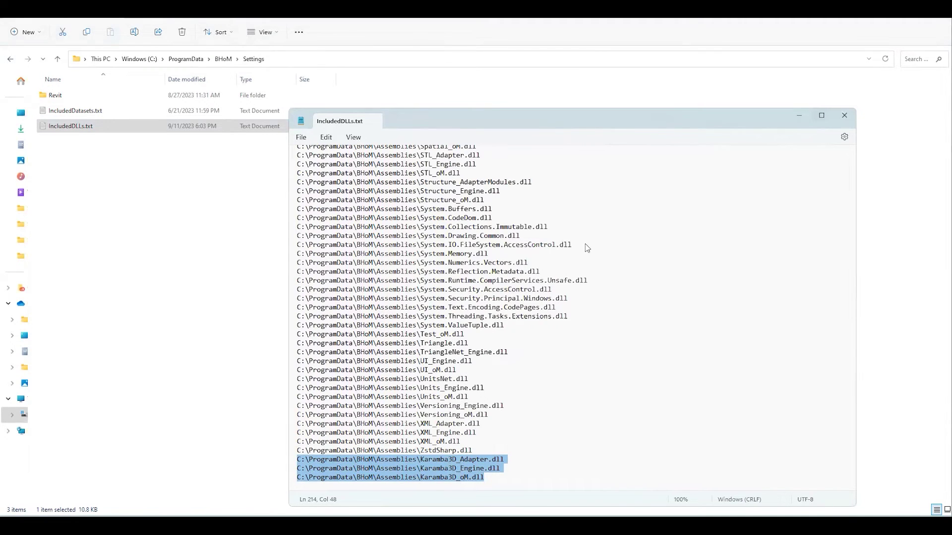
pyautogui.hotkey('alt', 'F4')
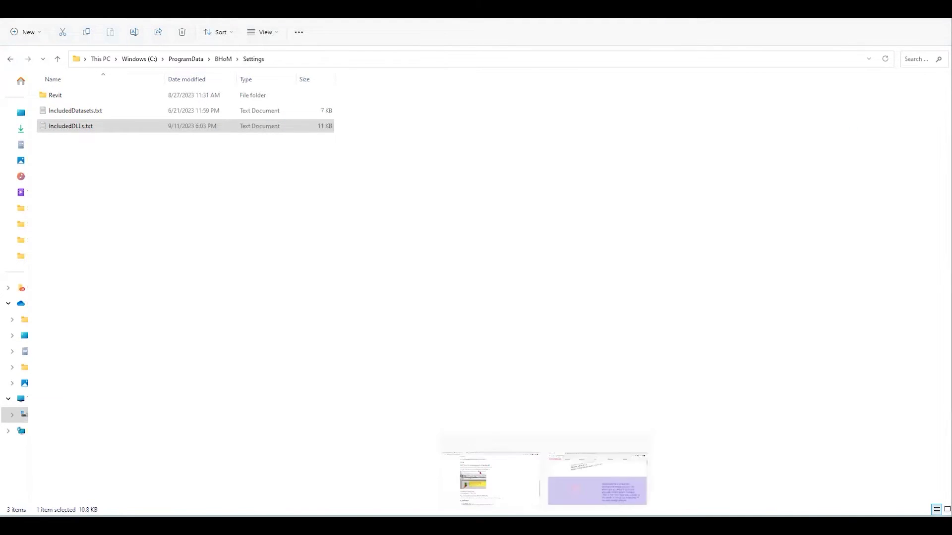
# - Zoom through the LC1, LC2 and LC3 Trapezoidal Beam Loads, then recentre the whole definition
pyautogui.click(498, 481)
pyautogui.scroll(-3, 357, 366)
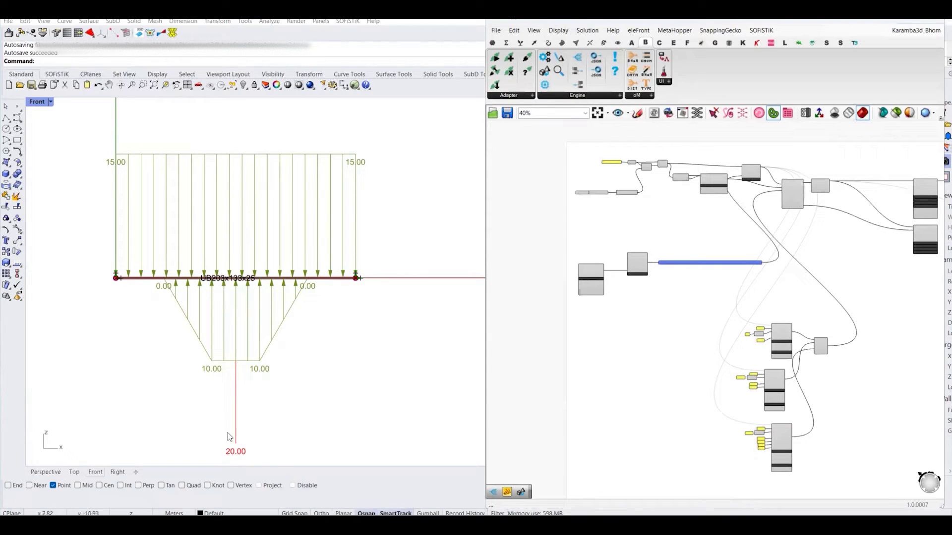
pyautogui.scroll(2, 745, 376)
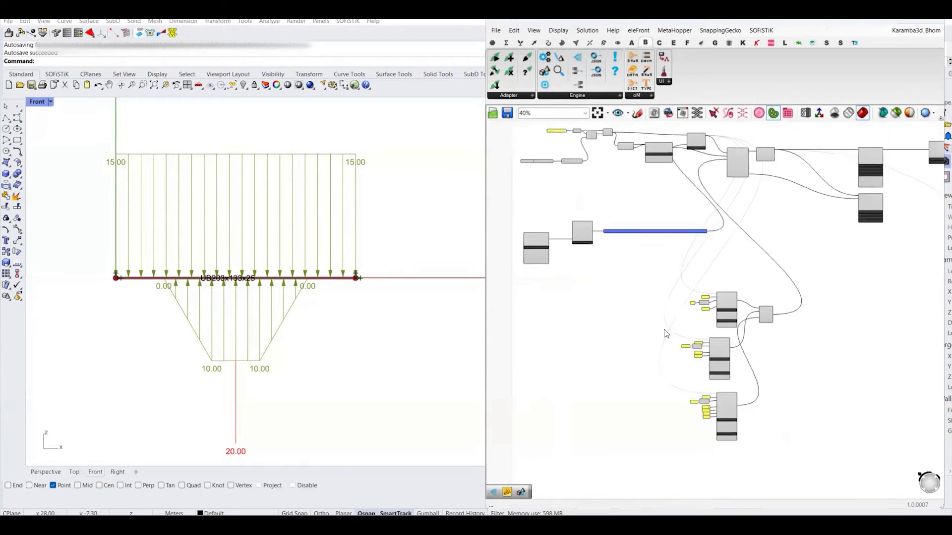
pyautogui.scroll(5, 709, 306)
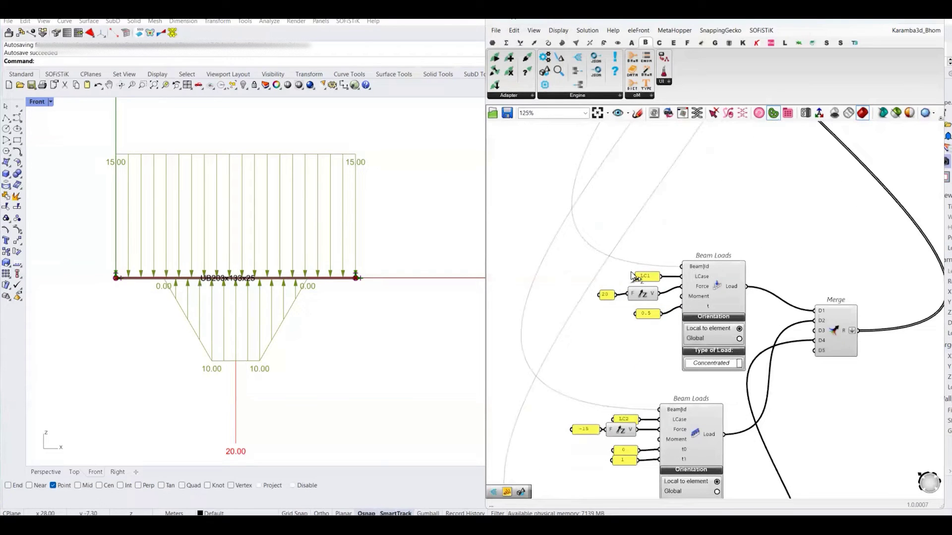
pyautogui.moveTo(638, 389); pyautogui.dragTo(645, 319, button='right')
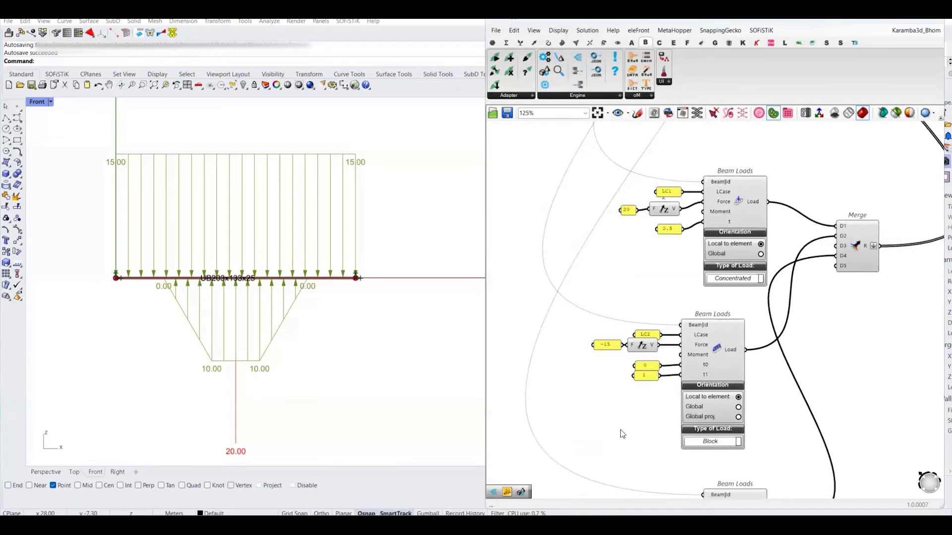
pyautogui.moveTo(622, 435); pyautogui.dragTo(637, 366, button='right')
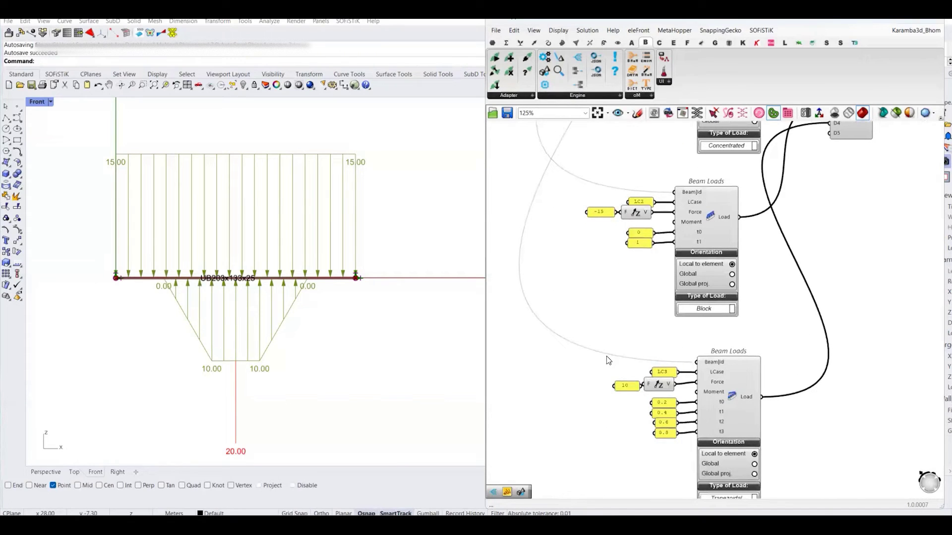
pyautogui.scroll(-7, 623, 387)
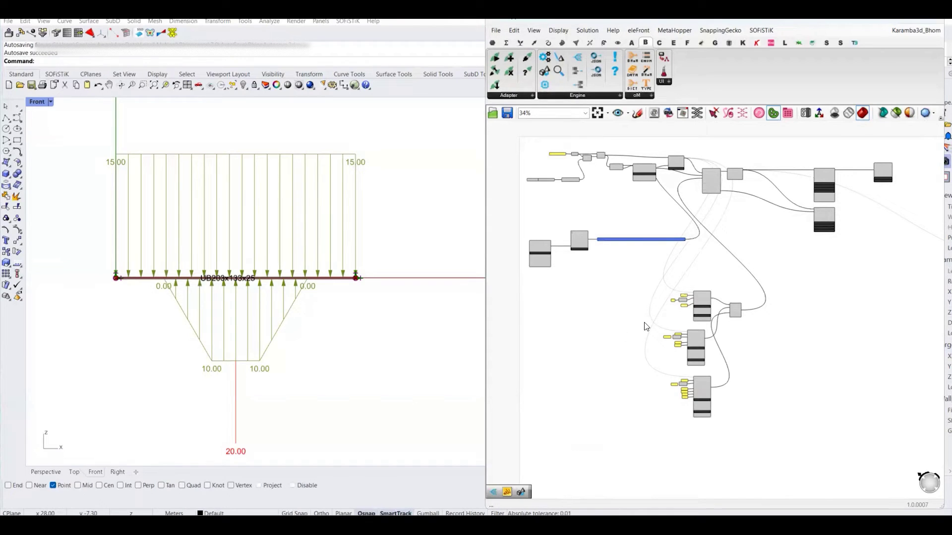
pyautogui.moveTo(646, 327); pyautogui.dragTo(594, 320, button='right')
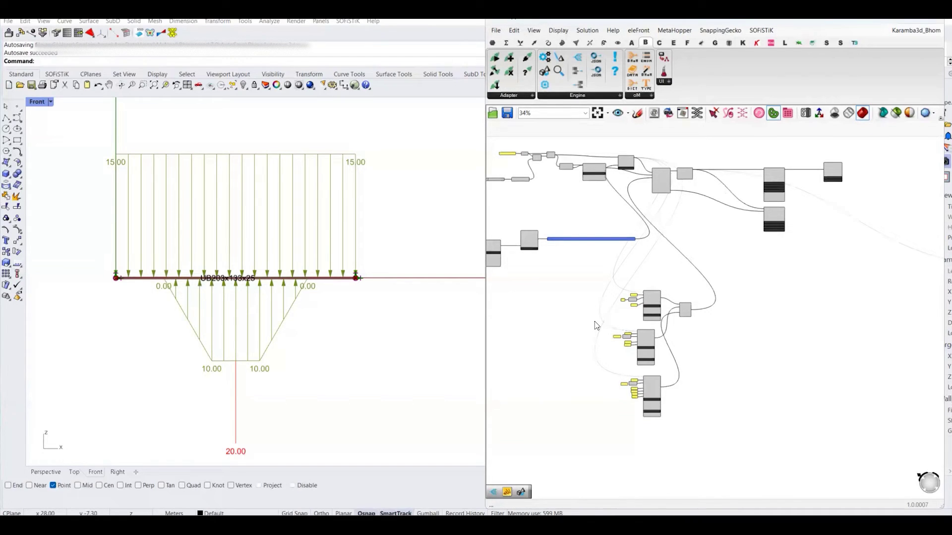
pyautogui.scroll(3, 691, 278)
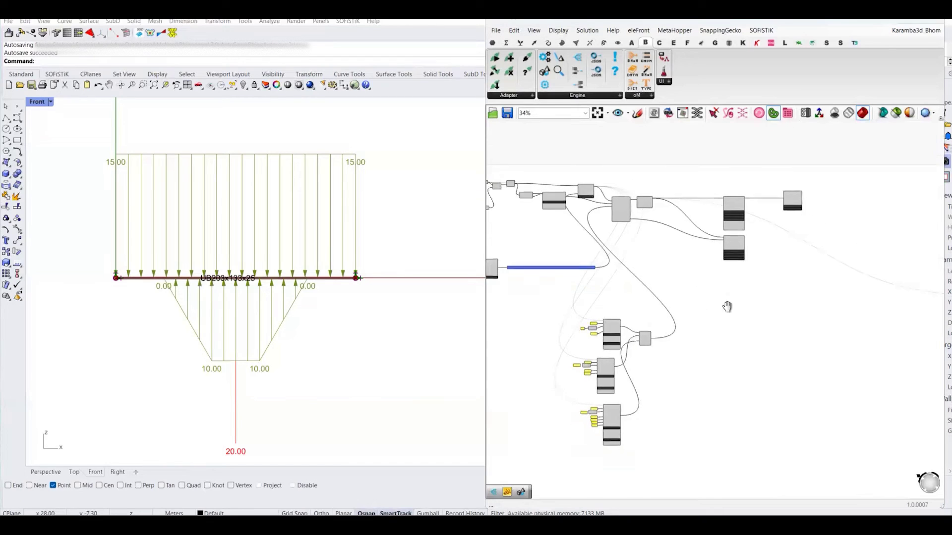
pyautogui.scroll(2, 685, 236)
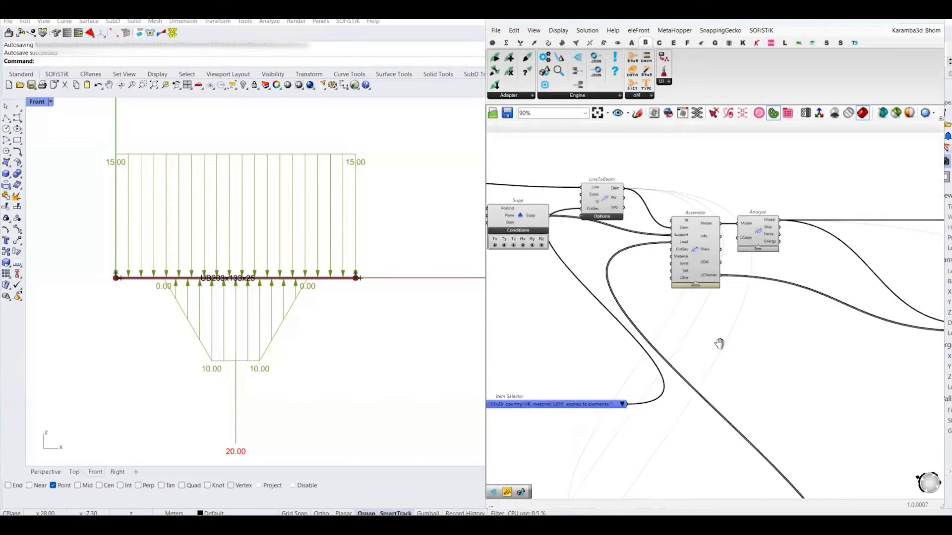
pyautogui.scroll(2, 695, 255)
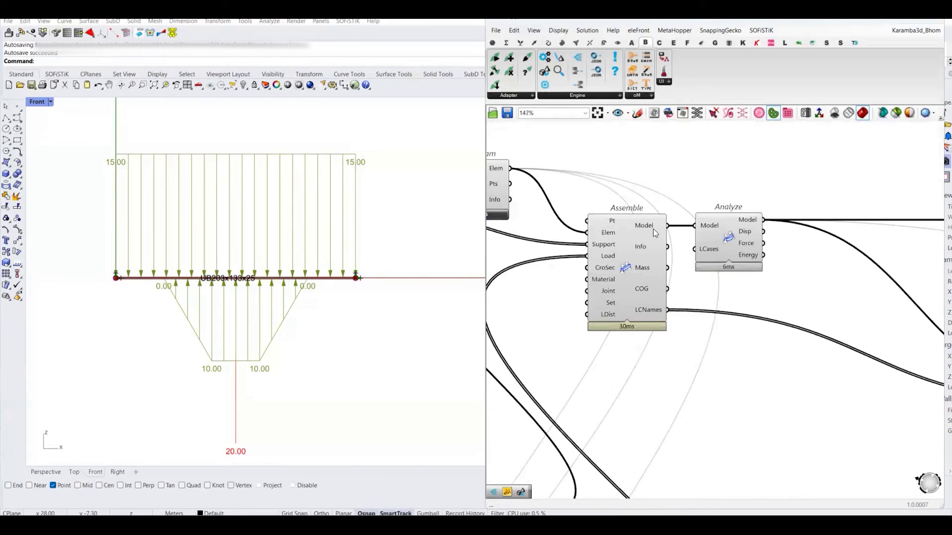
pyautogui.scroll(-4, 655, 227)
pyautogui.scroll(3, 744, 322)
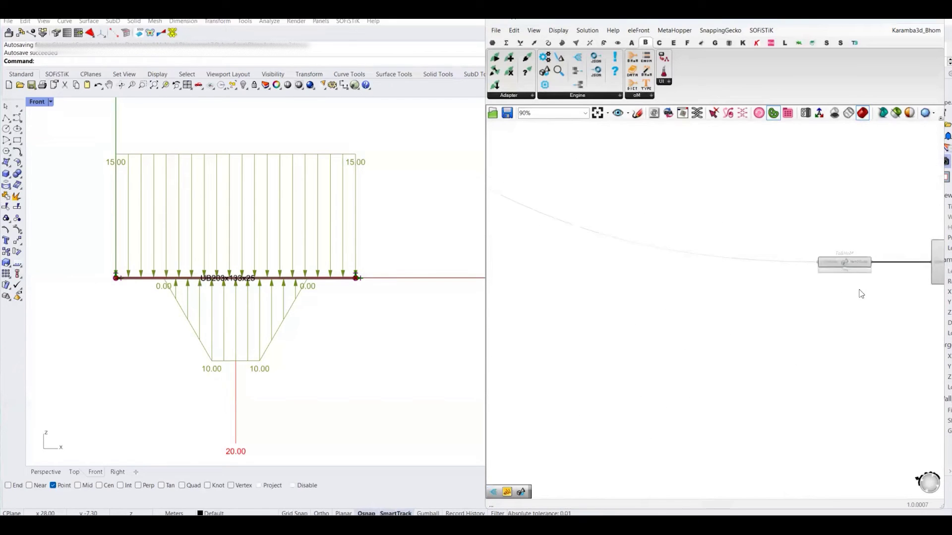
pyautogui.scroll(4, 793, 288)
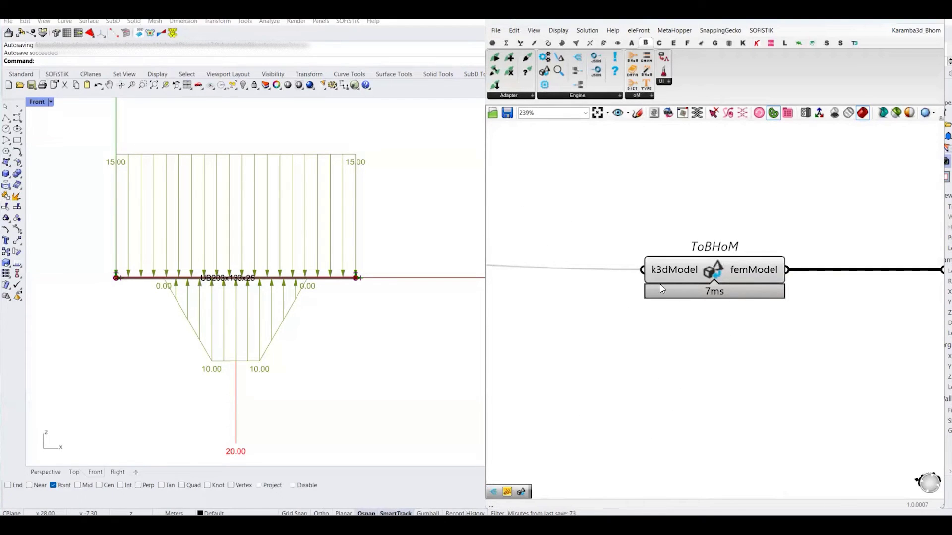
pyautogui.moveTo(763, 377); pyautogui.dragTo(711, 368, button='right')
pyautogui.moveTo(540, 207); pyautogui.dragTo(795, 340)
pyautogui.moveTo(565, 213); pyautogui.dragTo(759, 242)
pyautogui.click(597, 130)
pyautogui.click(593, 95)
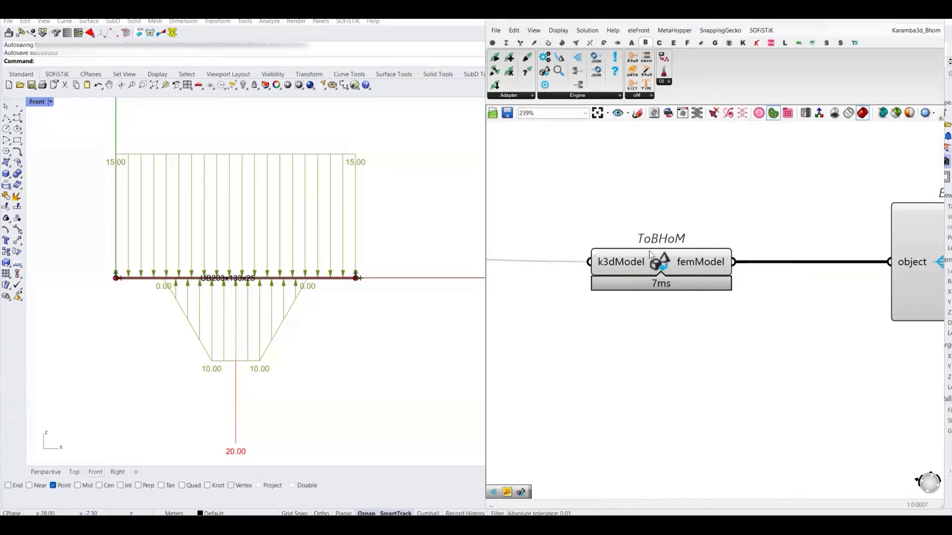
pyautogui.moveTo(562, 214); pyautogui.dragTo(770, 343)
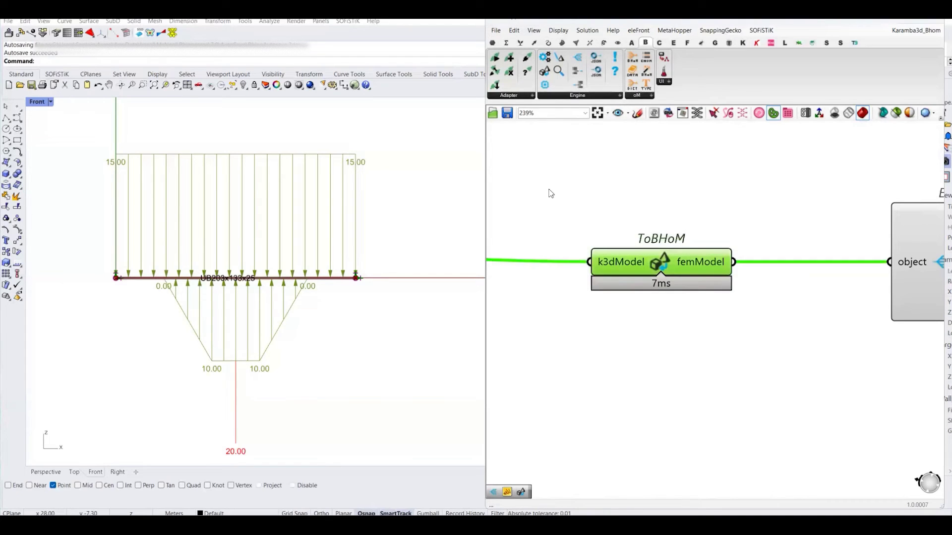
pyautogui.moveTo(552, 191); pyautogui.dragTo(764, 337)
pyautogui.moveTo(572, 209); pyautogui.dragTo(789, 350)
pyautogui.scroll(-5, 726, 346)
pyautogui.scroll(3, 704, 340)
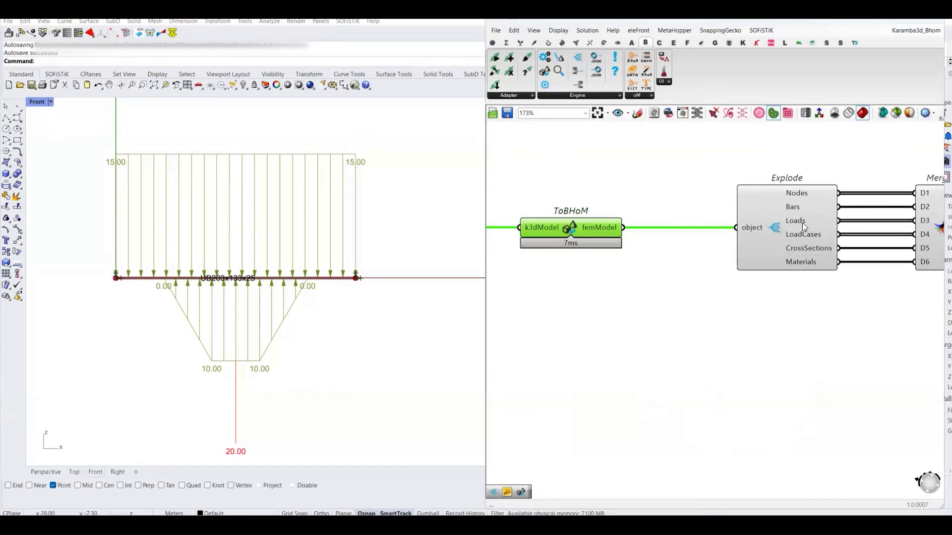
pyautogui.moveTo(764, 335); pyautogui.dragTo(725, 328, button='right')
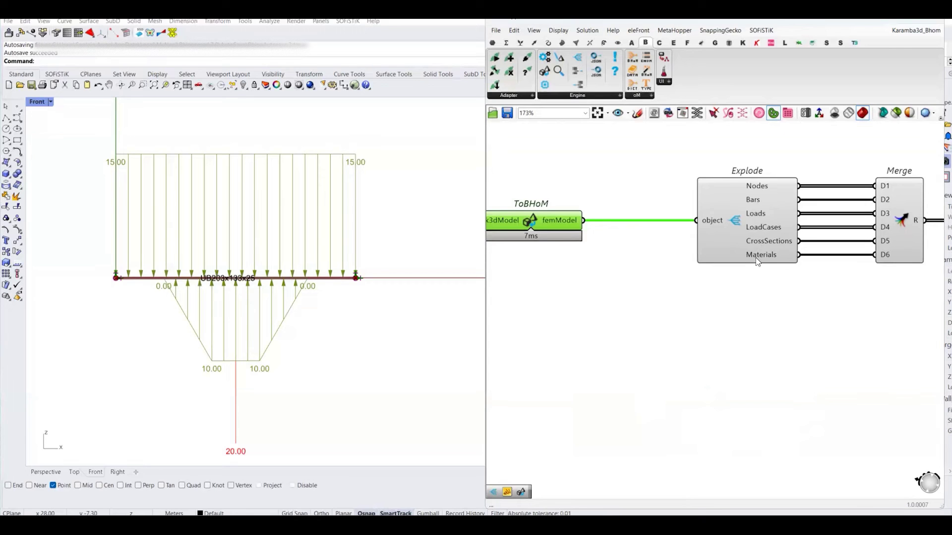
pyautogui.scroll(-2, 755, 257)
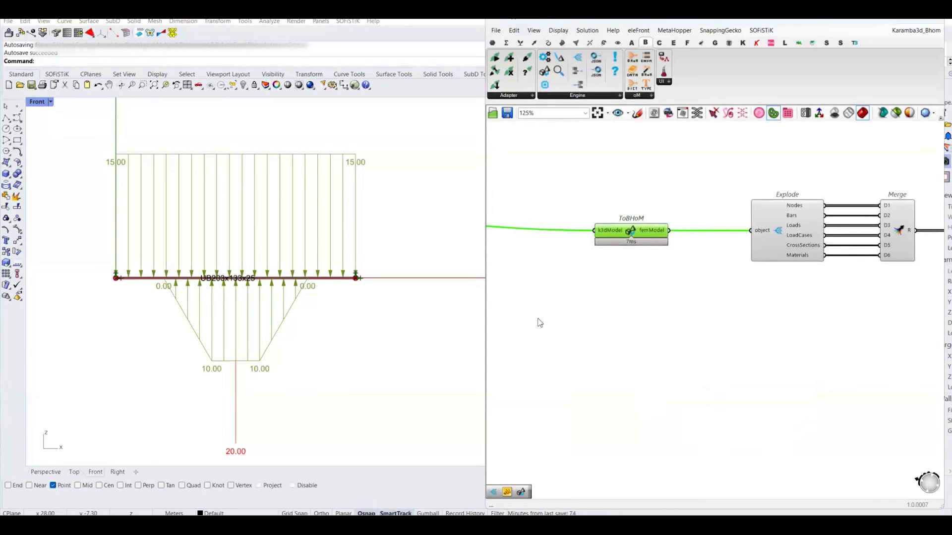
pyautogui.scroll(5, 620, 327)
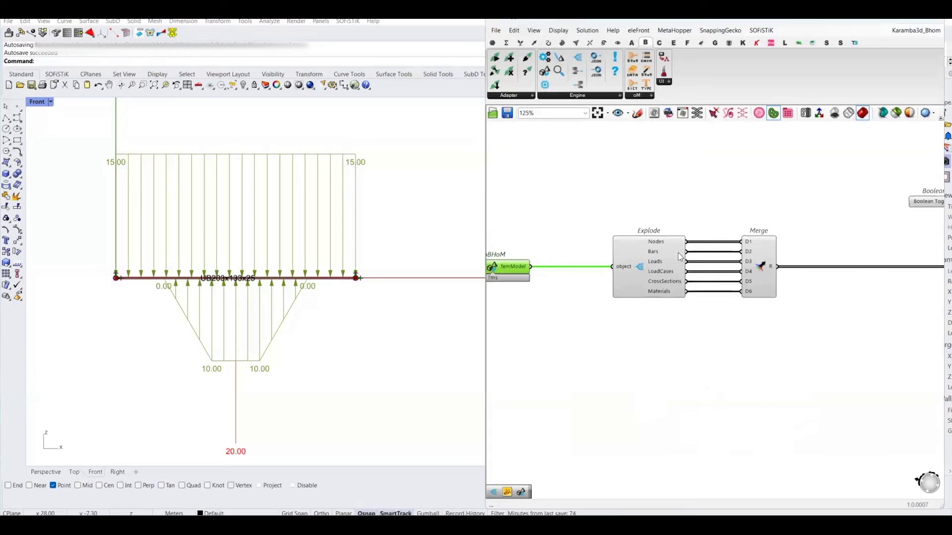
pyautogui.moveTo(687, 240); pyautogui.dragTo(650, 193, button='right')
pyautogui.moveTo(577, 57); pyautogui.dragTo(693, 178)
pyautogui.moveTo(657, 286); pyautogui.dragTo(651, 176)
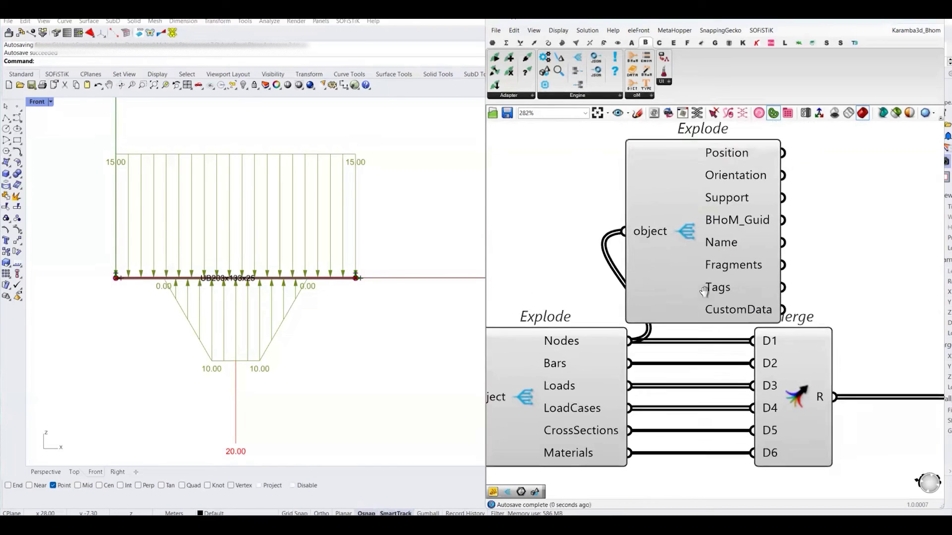
pyautogui.click(693, 226)
pyautogui.moveTo(693, 226); pyautogui.dragTo(753, 203)
pyautogui.scroll(-2, 784, 211)
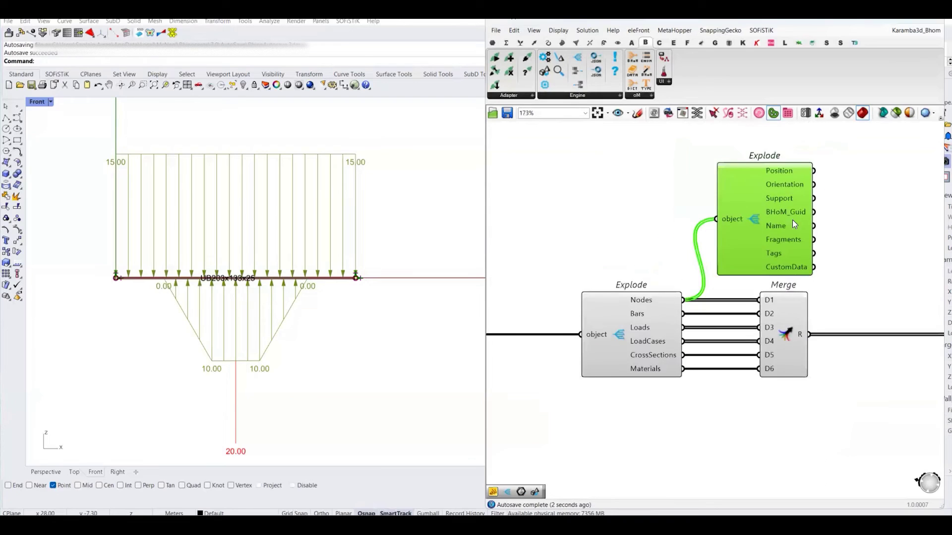
pyautogui.scroll(3, 714, 227)
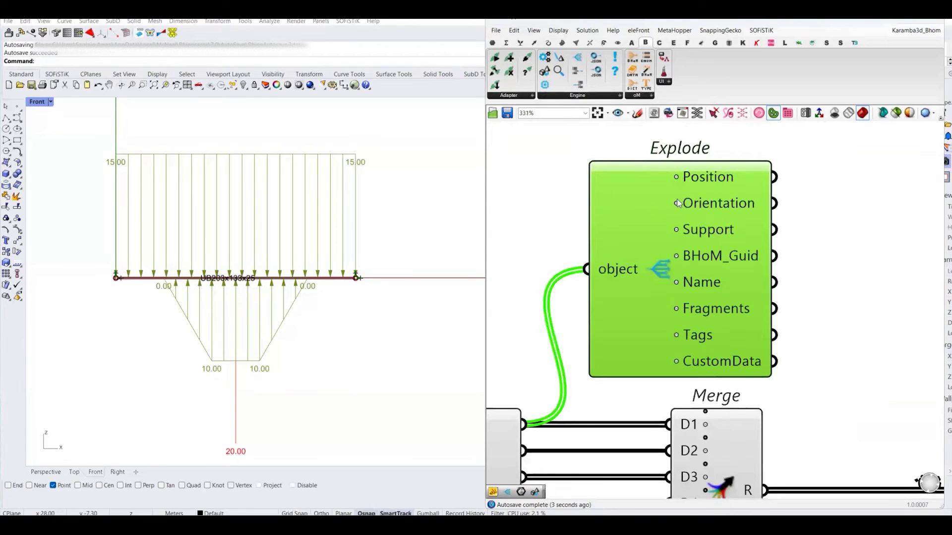
pyautogui.click(836, 266)
pyautogui.click(624, 246)
pyautogui.moveTo(623, 248)
pyautogui.press('Delete')
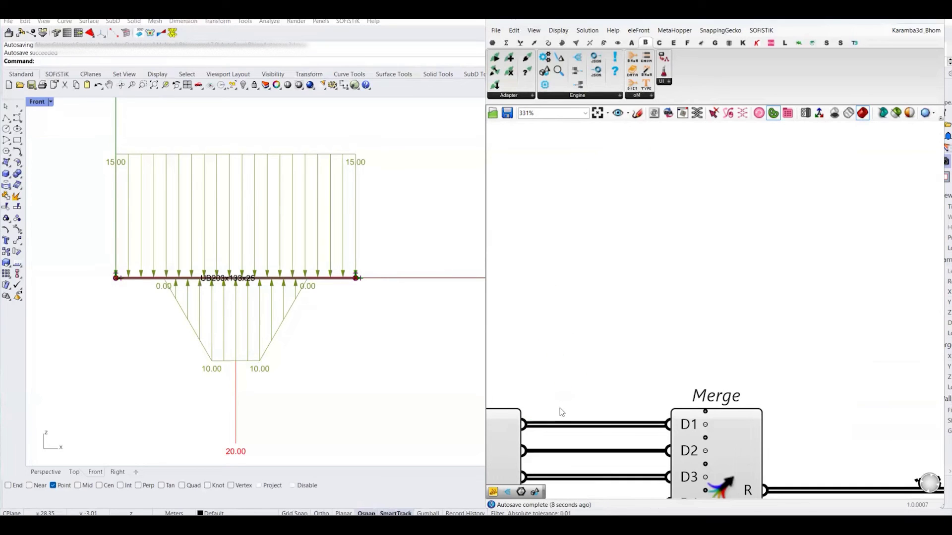
pyautogui.moveTo(535, 391); pyautogui.dragTo(642, 302, button='right')
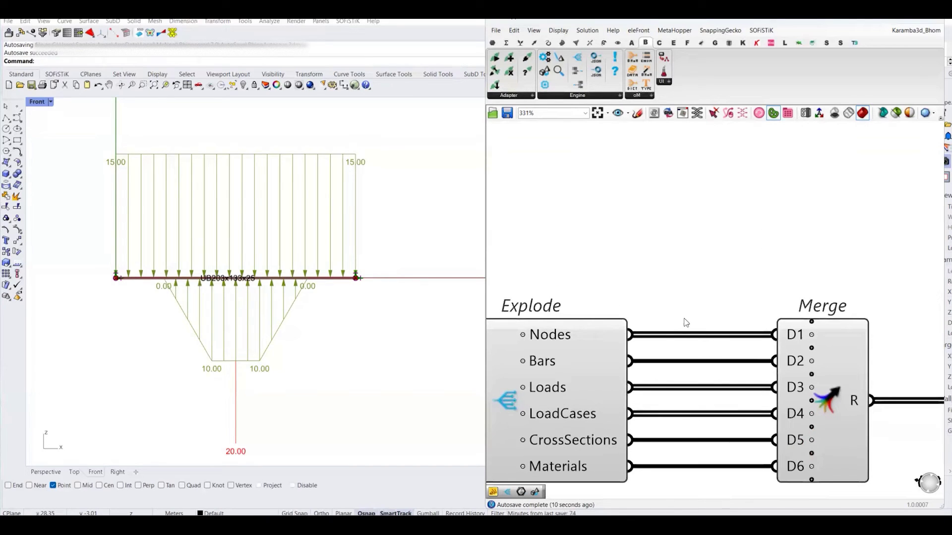
pyautogui.scroll(-5, 650, 248)
pyautogui.moveTo(665, 362); pyautogui.dragTo(622, 342, button='right')
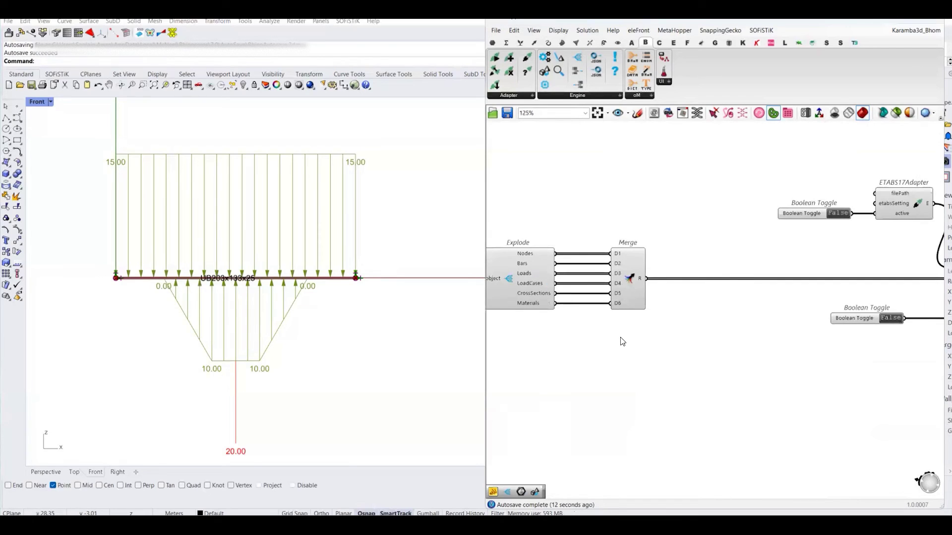
pyautogui.moveTo(746, 370); pyautogui.dragTo(665, 282, button='right')
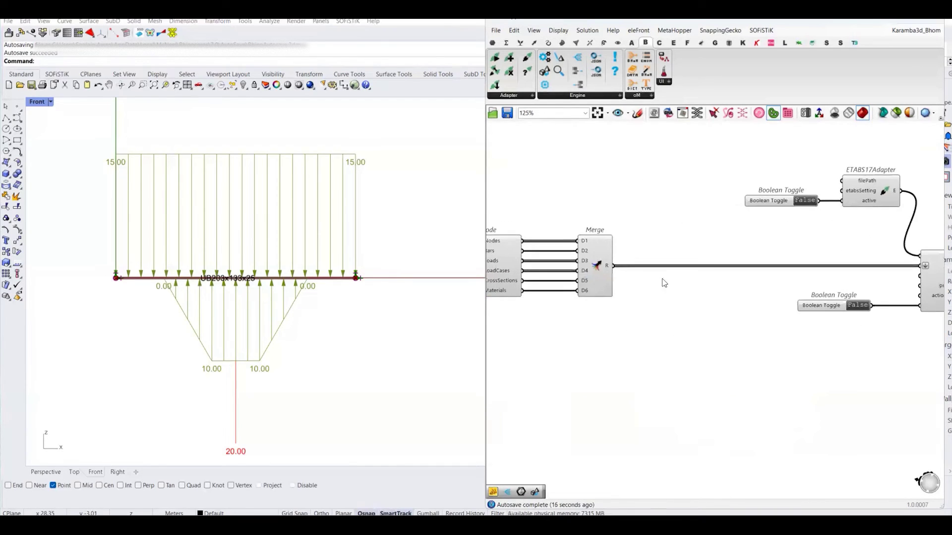
pyautogui.moveTo(707, 344); pyautogui.dragTo(605, 340, button='right')
pyautogui.moveTo(664, 347); pyautogui.dragTo(623, 355, button='right')
pyautogui.moveTo(834, 354); pyautogui.dragTo(799, 344, button='right')
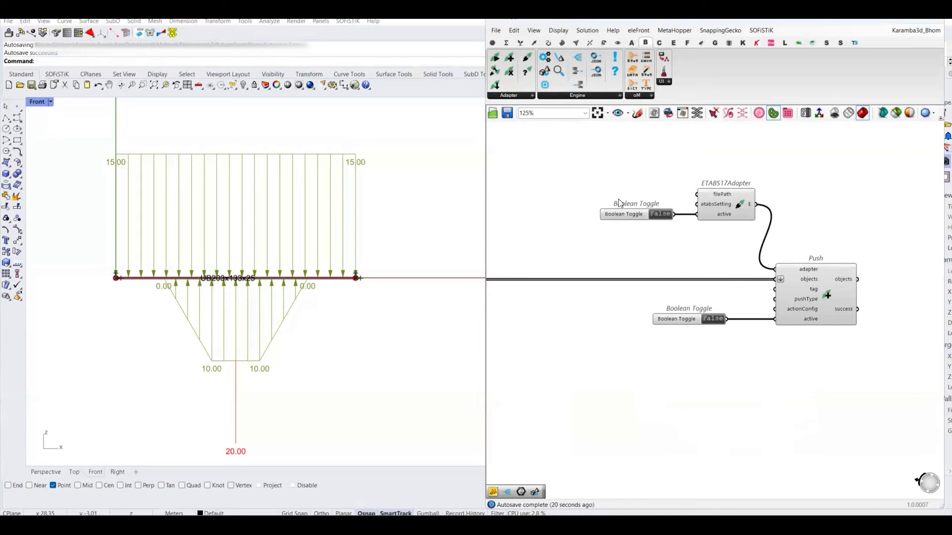
pyautogui.moveTo(570, 138); pyautogui.dragTo(901, 416)
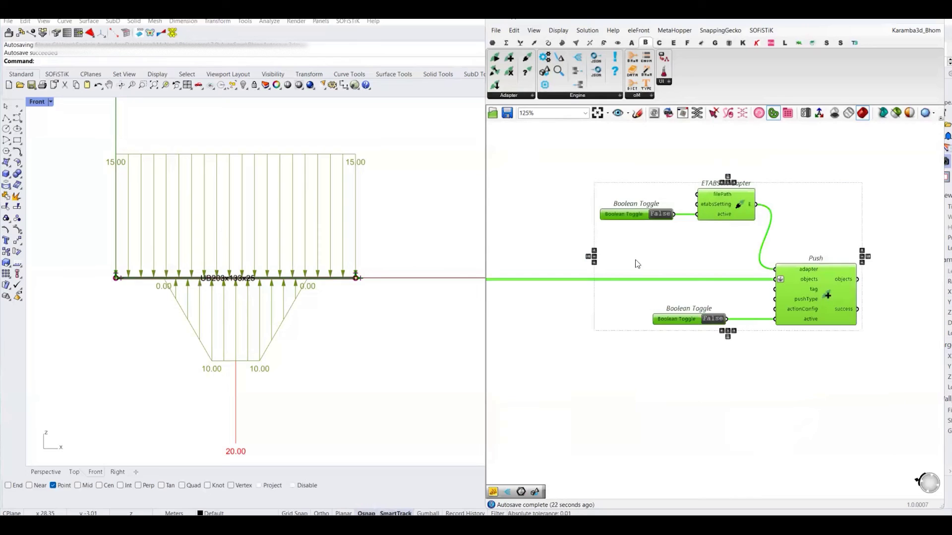
pyautogui.moveTo(566, 166); pyautogui.dragTo(882, 392)
pyautogui.click(719, 277)
pyautogui.moveTo(559, 155); pyautogui.dragTo(887, 382)
pyautogui.click(706, 249)
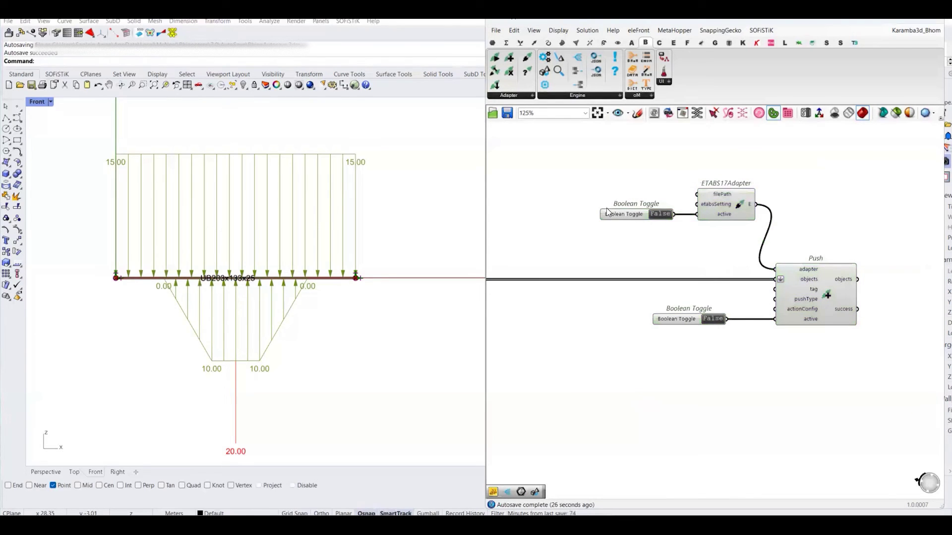
pyautogui.moveTo(566, 163); pyautogui.dragTo(786, 241)
pyautogui.moveTo(563, 169); pyautogui.dragTo(793, 249)
pyautogui.click(748, 280)
pyautogui.hscroll(-3, 642, 271)
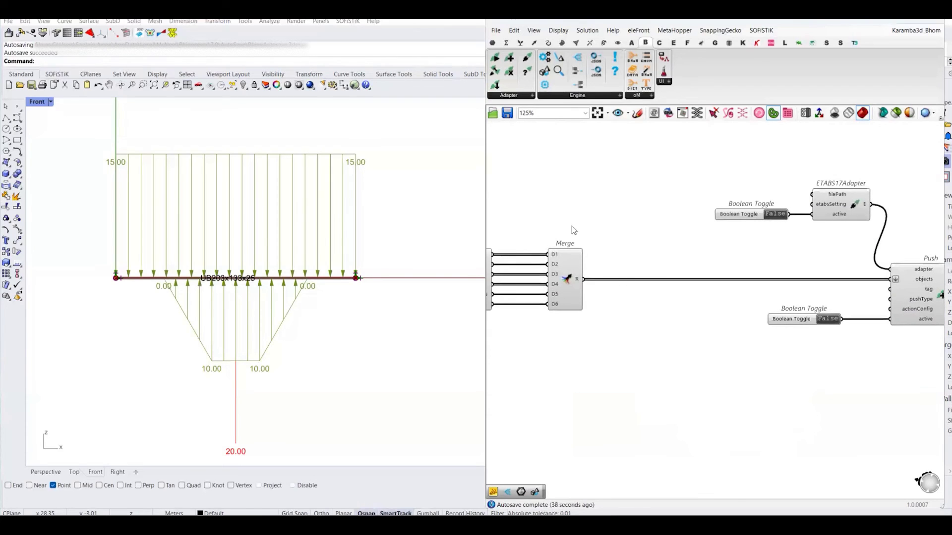
pyautogui.scroll(-1, 573, 229)
pyautogui.hscroll(4, 702, 334)
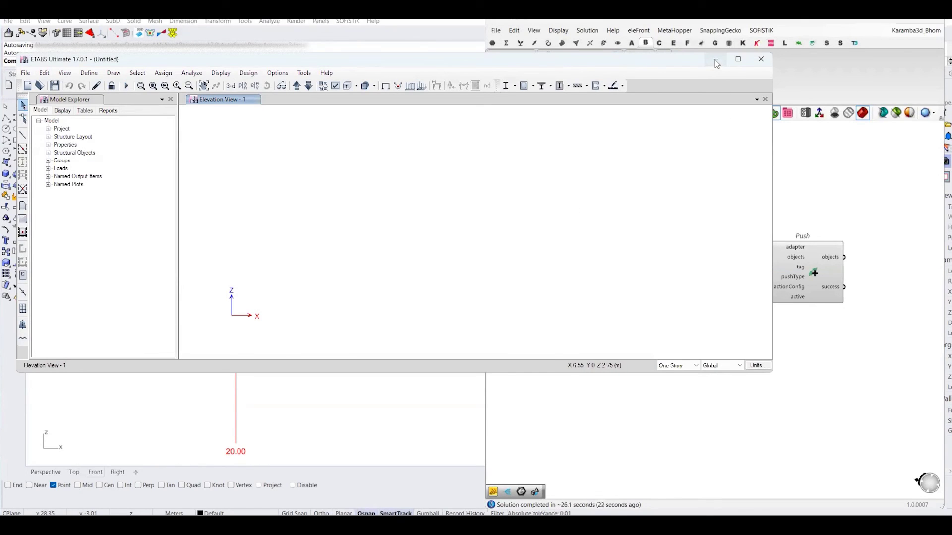
# - Show beam B1 extruded in 3D and confirm its UB203x133x25 section in Beam Information
pyautogui.click(717, 64)
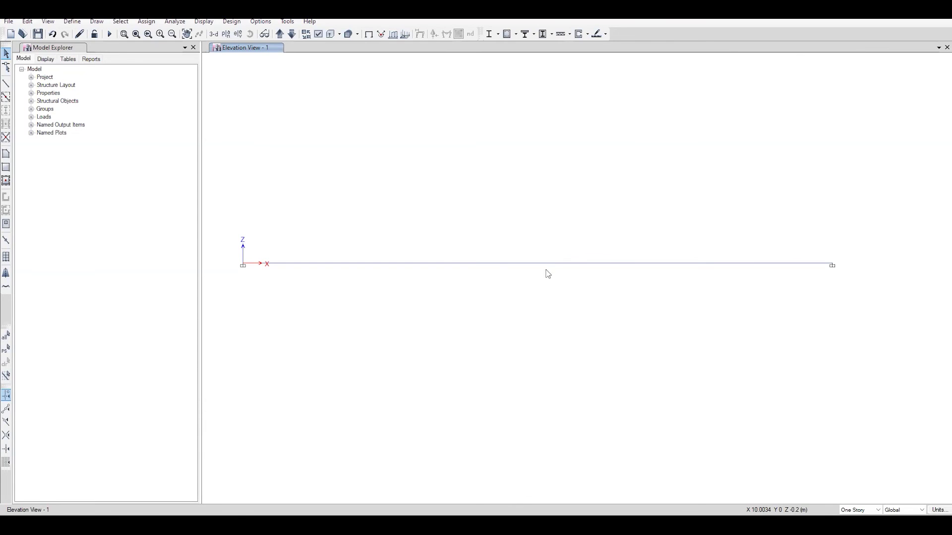
pyautogui.click(330, 34)
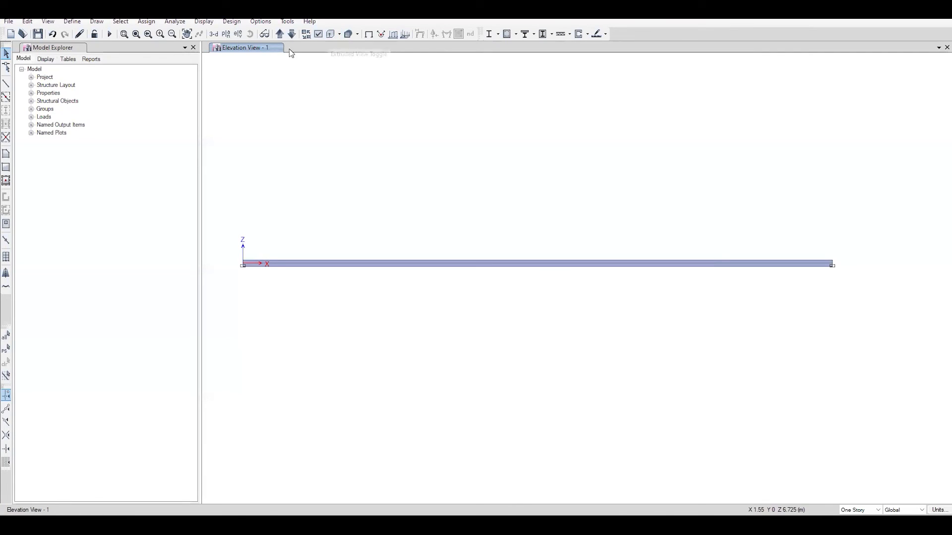
pyautogui.click(213, 34)
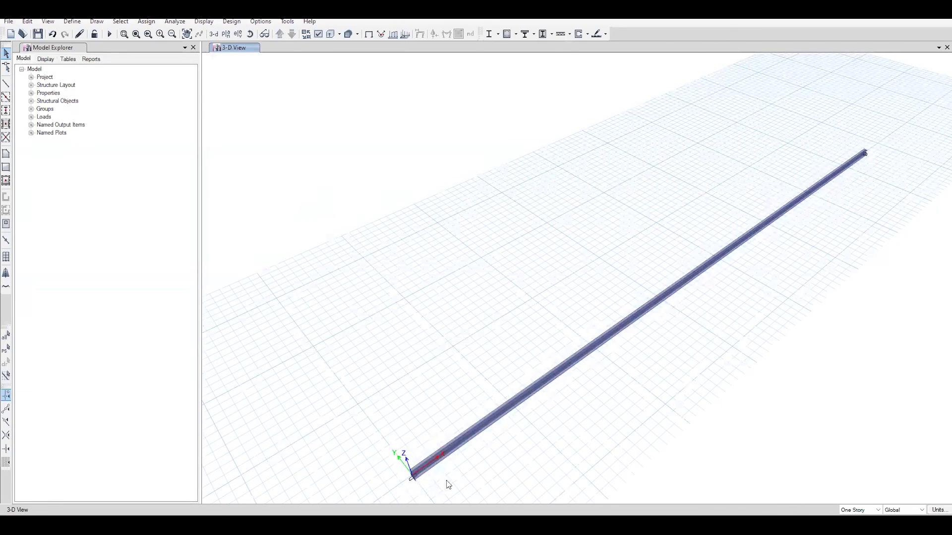
pyautogui.click(583, 360)
pyautogui.rightClick(583, 360)
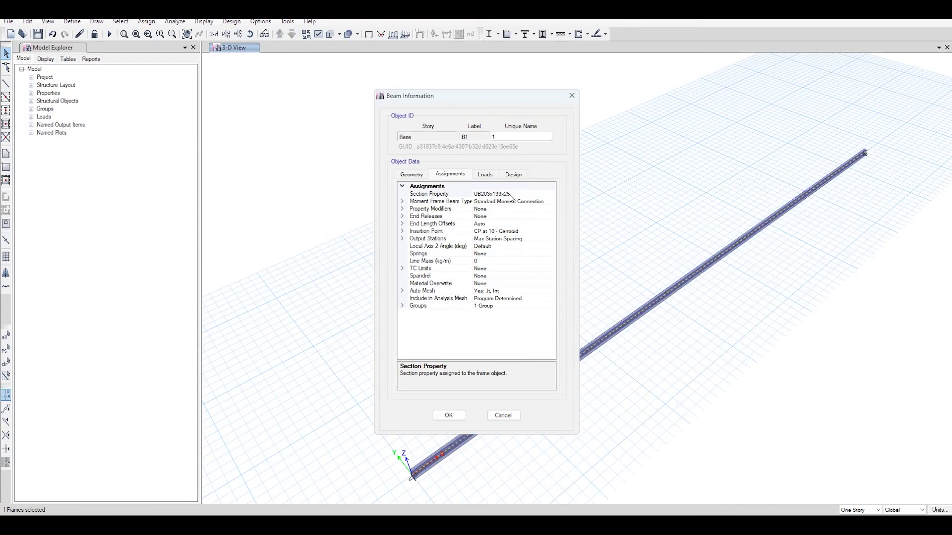
pyautogui.click(572, 95)
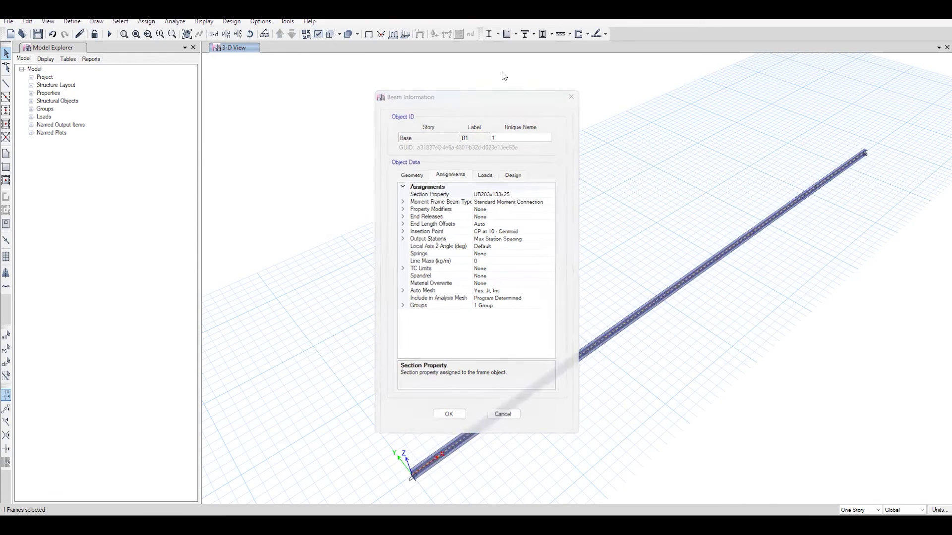
pyautogui.click(369, 33)
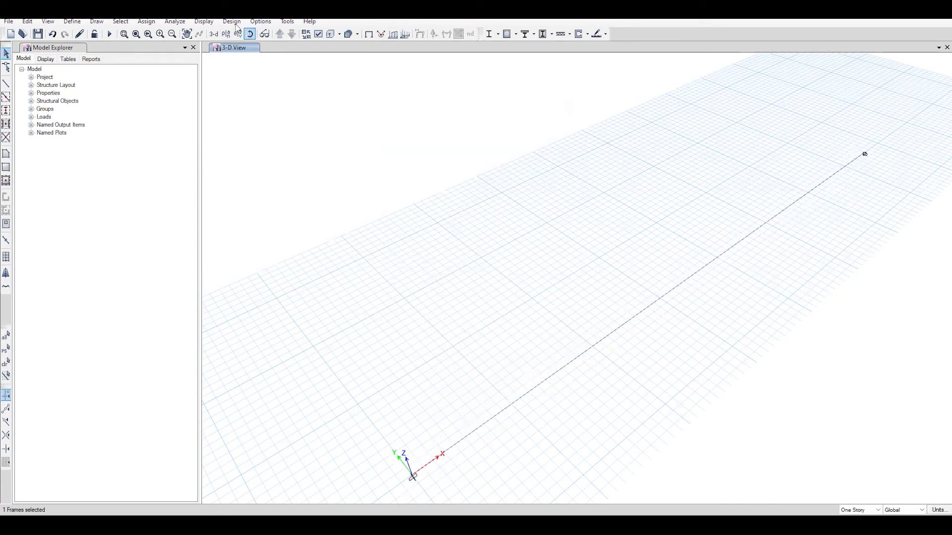
# - Display the beam's LC1 span loads via Display > Load Assigns > Frame
pyautogui.click(204, 21)
pyautogui.moveTo(307, 49)
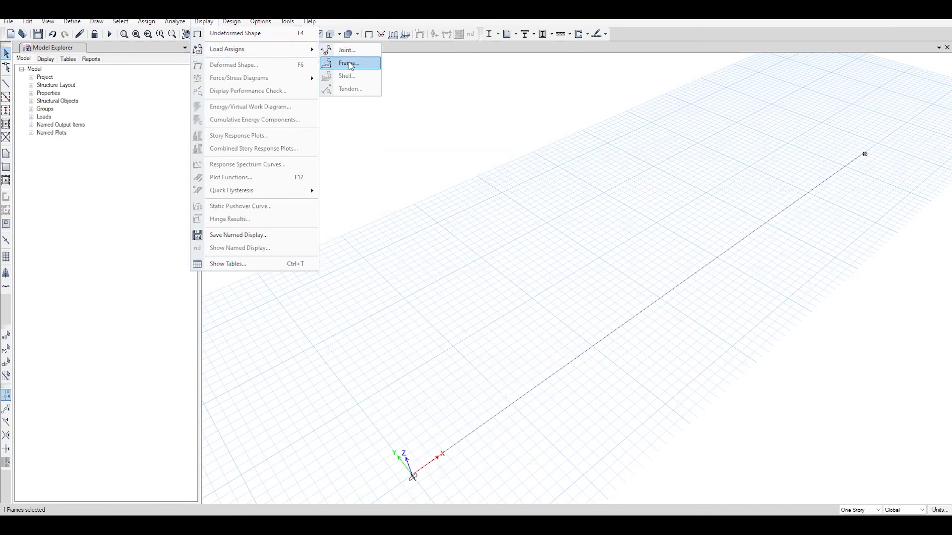
pyautogui.click(350, 62)
pyautogui.click(272, 169)
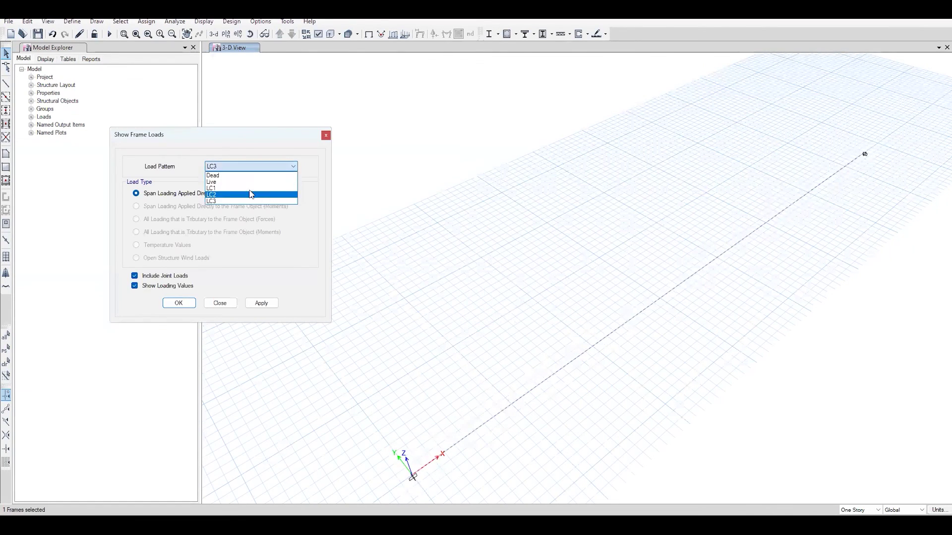
pyautogui.click(251, 193)
pyautogui.click(261, 303)
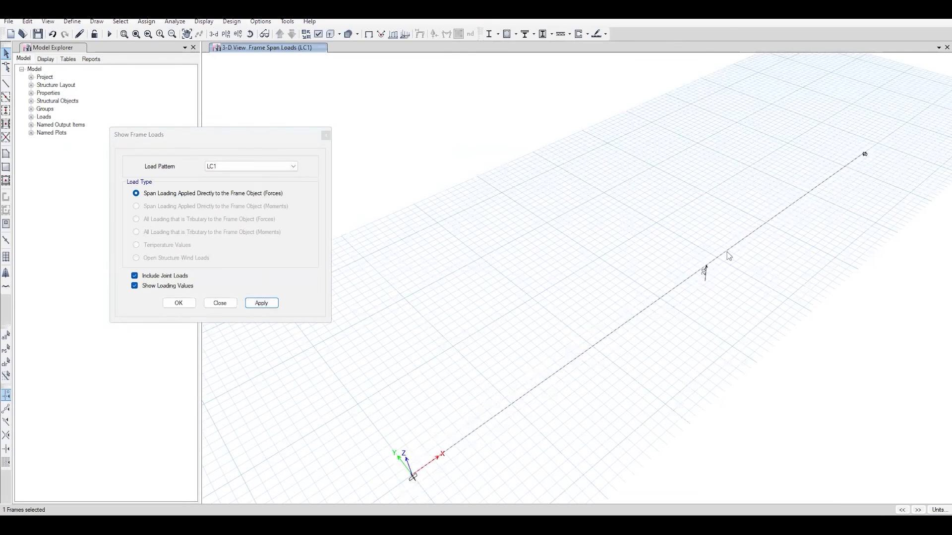
# - Show the LC2 span loads, then the LC3 span loads, and close the settings
pyautogui.click(263, 167)
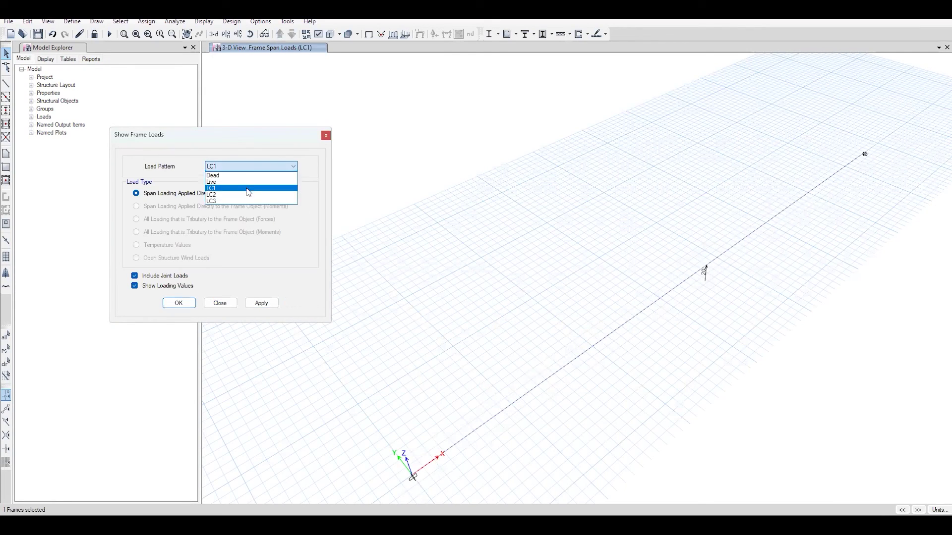
pyautogui.click(246, 197)
pyautogui.click(267, 308)
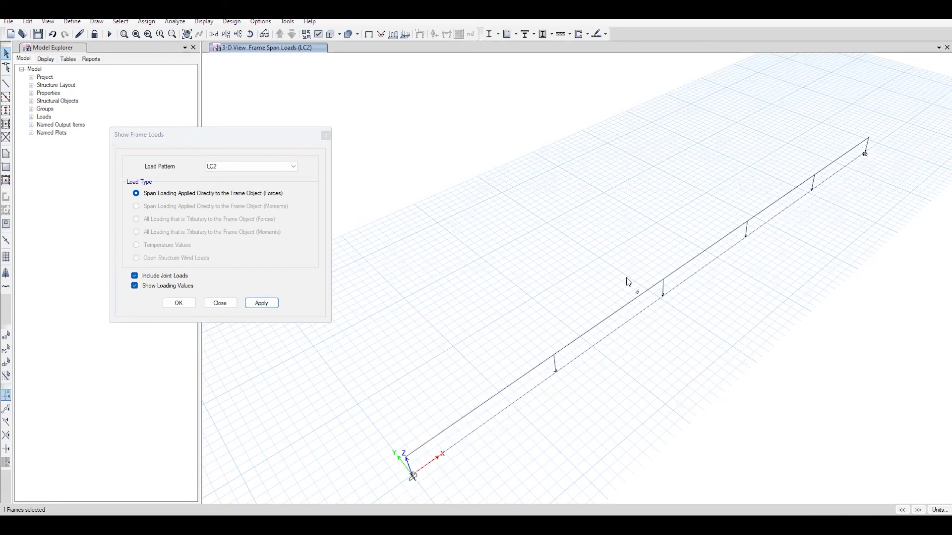
pyautogui.click(250, 168)
pyautogui.click(247, 202)
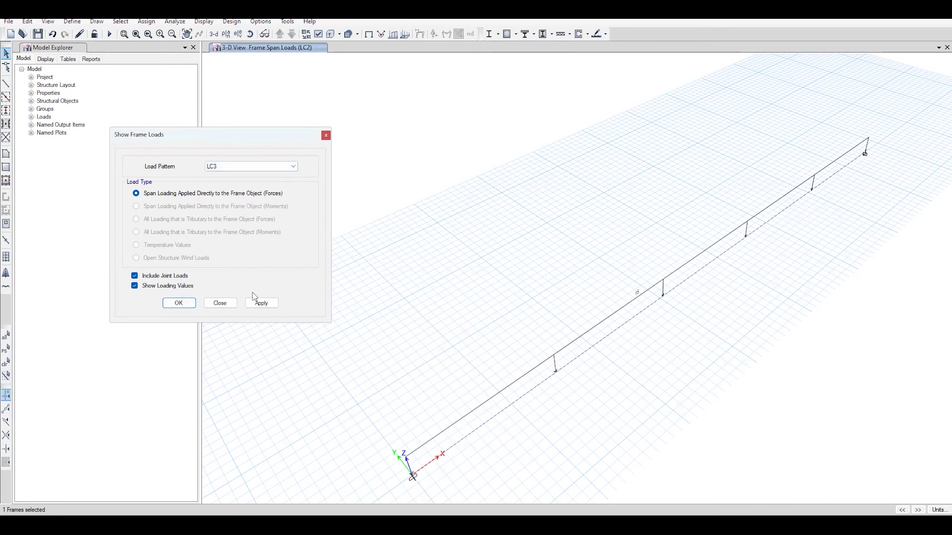
pyautogui.click(257, 302)
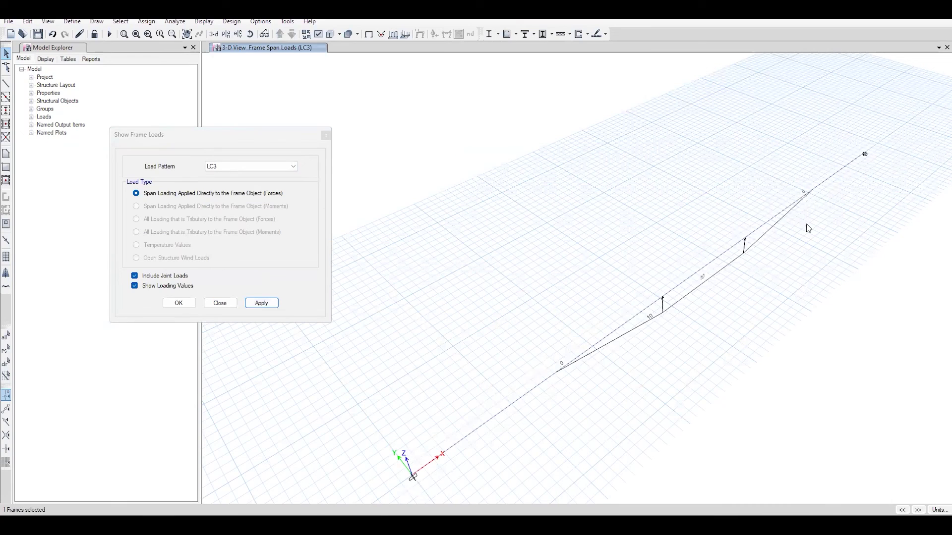
pyautogui.click(187, 303)
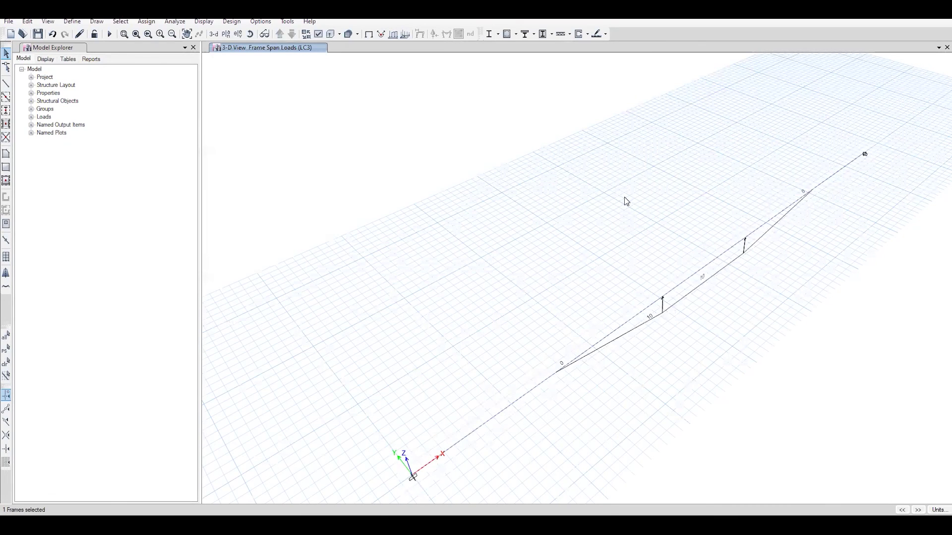